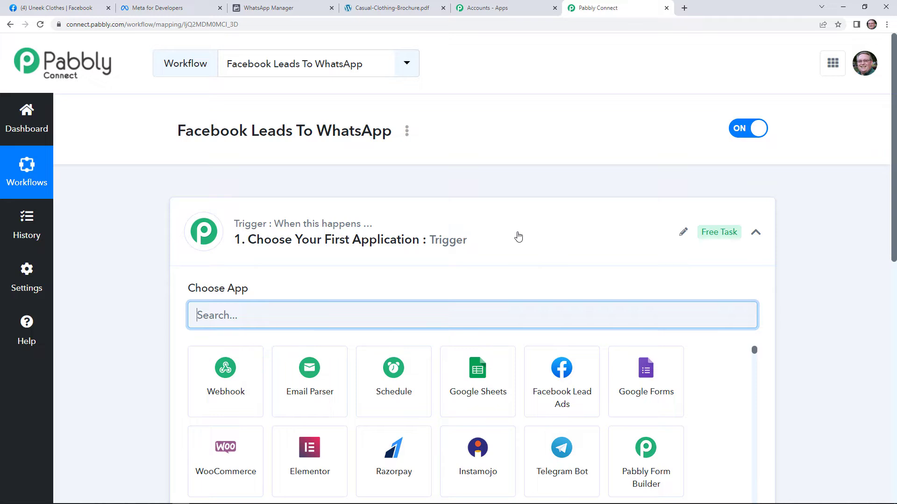
{"action": "scroll", "coordinate": [519, 233], "scroll_direction": "down", "scroll_amount": 2}
{"action": "scroll", "coordinate": [727, 374], "scroll_direction": "down", "scroll_amount": 3}
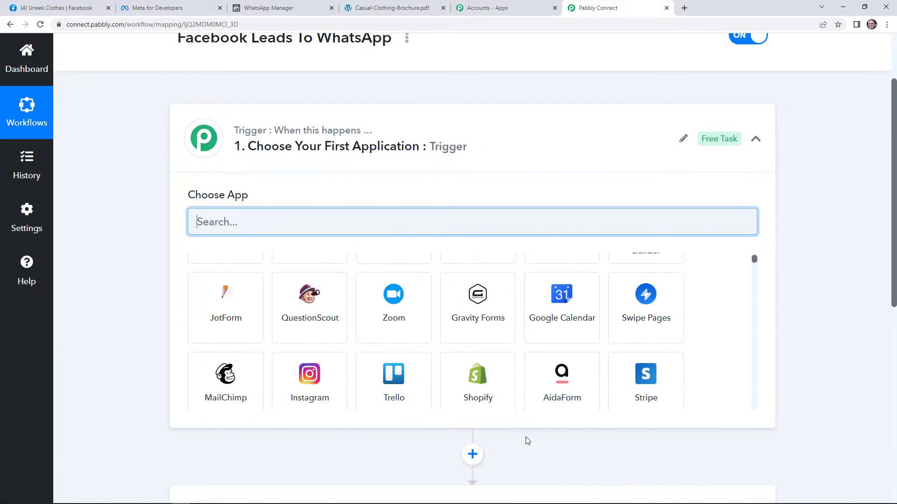
{"action": "scroll", "coordinate": [528, 441], "scroll_direction": "down", "scroll_amount": 2}
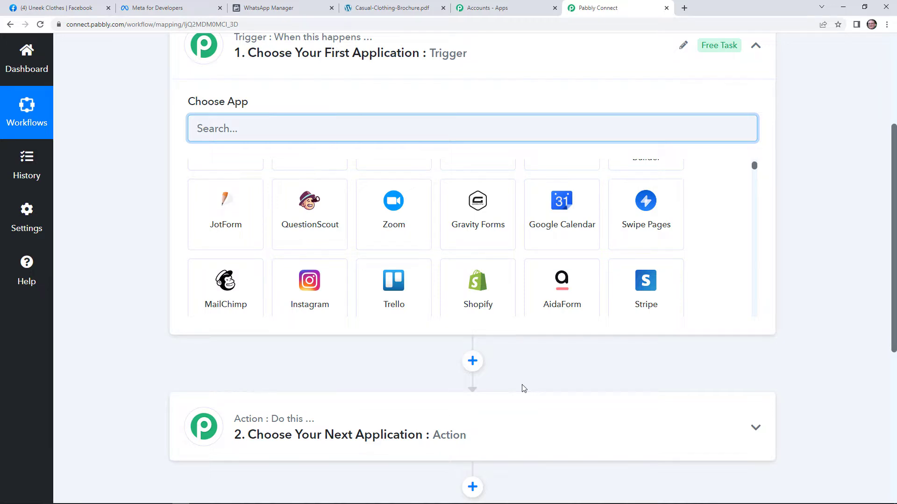
{"action": "scroll", "coordinate": [523, 388], "scroll_direction": "up", "scroll_amount": 4}
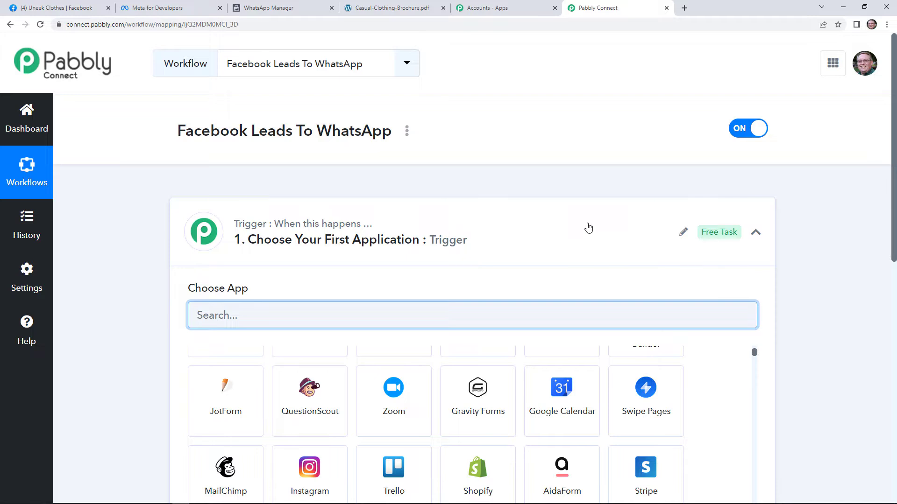
{"action": "scroll", "coordinate": [551, 439], "scroll_direction": "up", "scroll_amount": 3}
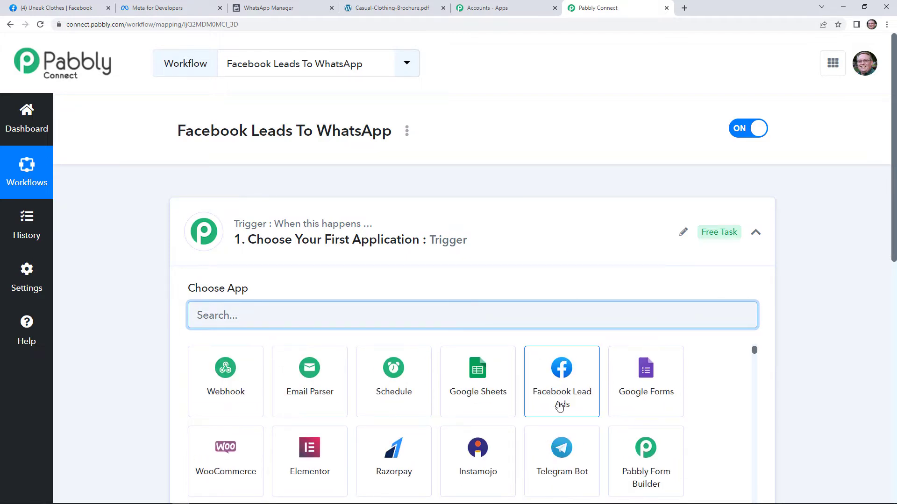
Step: Set Facebook Lead Ads as the trigger app with the New Lead (Instant) event
{"action": "left_click", "coordinate": [561, 401]}
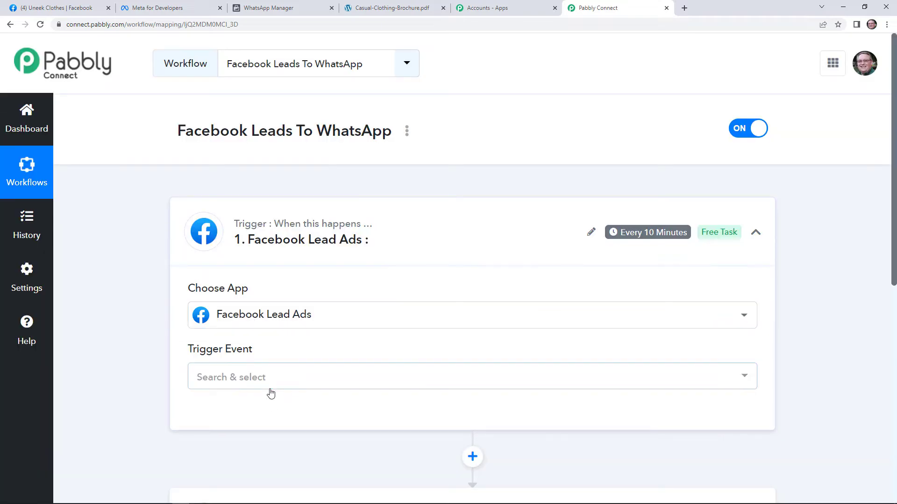
{"action": "left_click", "coordinate": [271, 393]}
{"action": "left_click", "coordinate": [286, 299]}
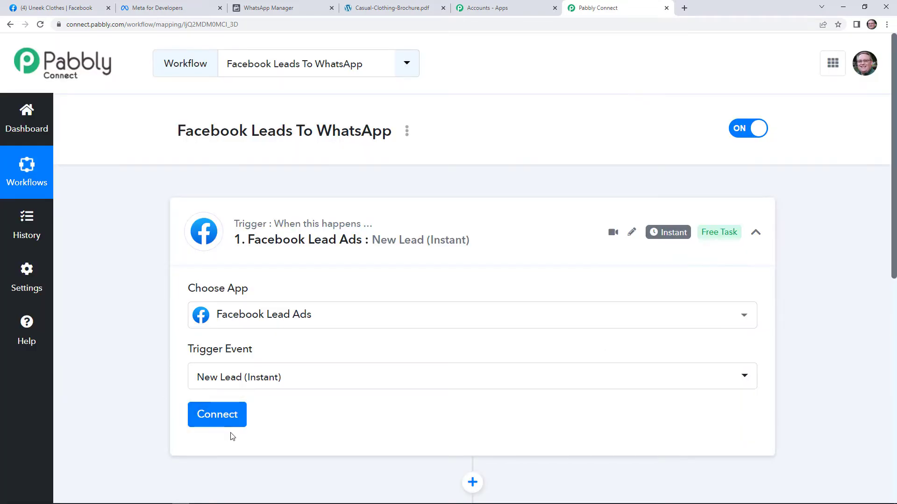
Step: Add a new Facebook Lead Ads connection and authorize it with Facebook
{"action": "left_click", "coordinate": [226, 418]}
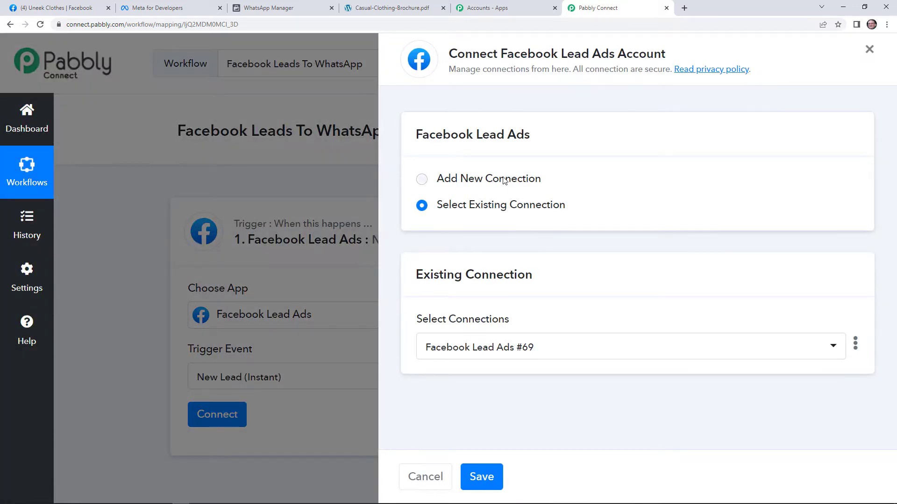
{"action": "left_click", "coordinate": [506, 181]}
{"action": "left_click", "coordinate": [506, 327]}
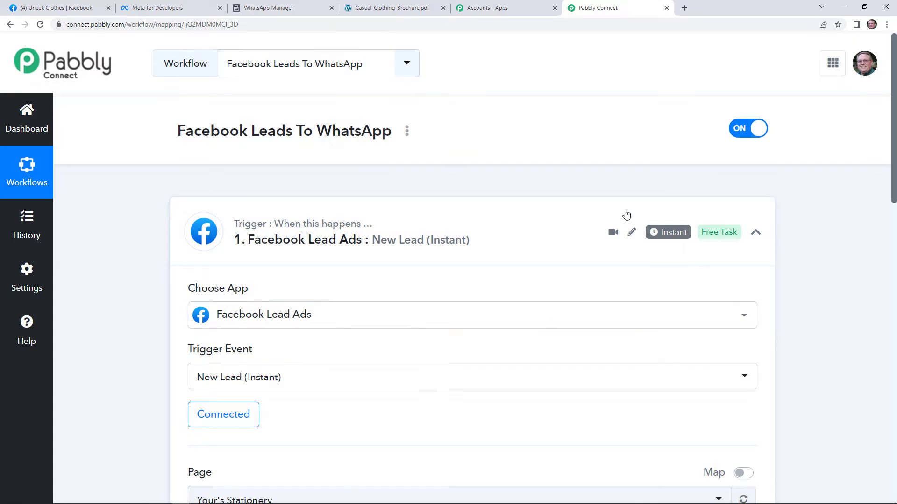
Step: Search the Page list for 'unee' and select the Uneek Clothes Facebook page
{"action": "scroll", "coordinate": [496, 280], "scroll_direction": "down", "scroll_amount": 5}
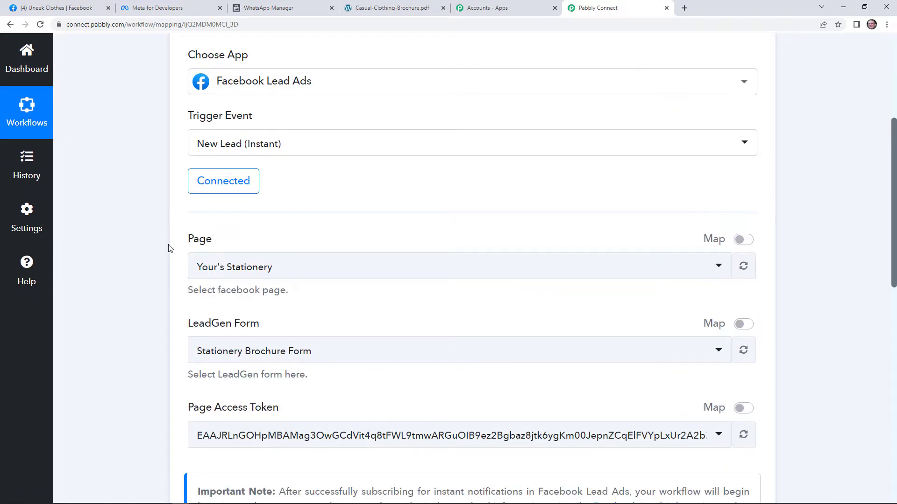
{"action": "mouse_move", "coordinate": [200, 244]}
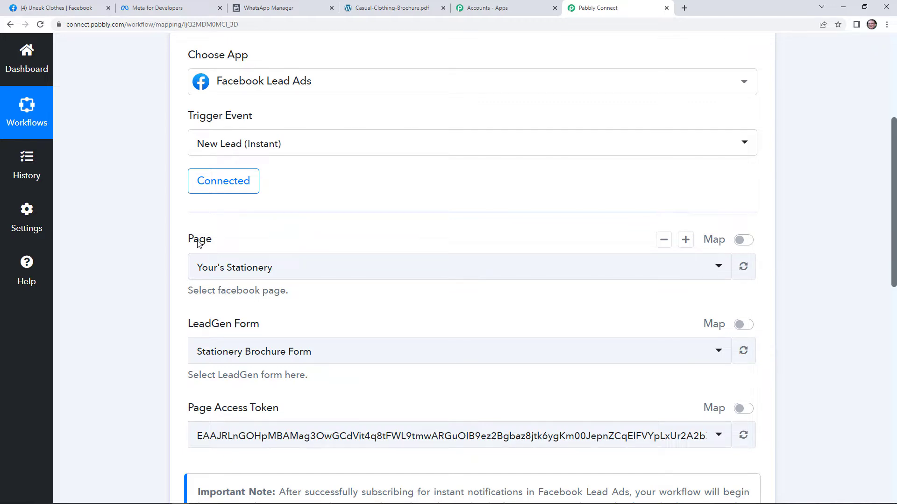
{"action": "left_click", "coordinate": [271, 275]}
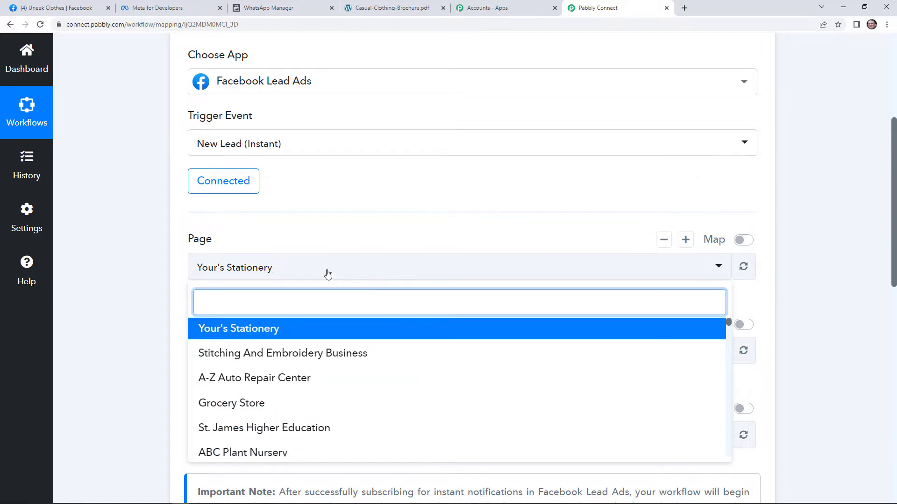
{"action": "left_click", "coordinate": [58, 8]}
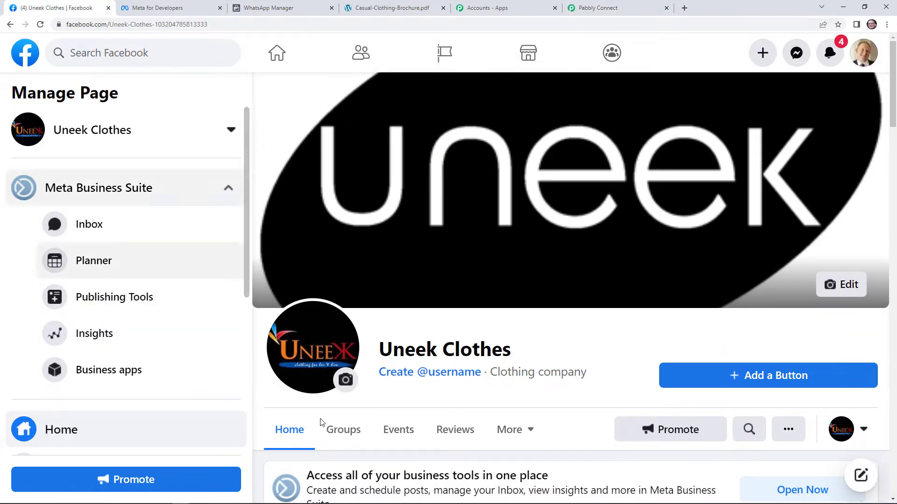
{"action": "left_click", "coordinate": [578, 6]}
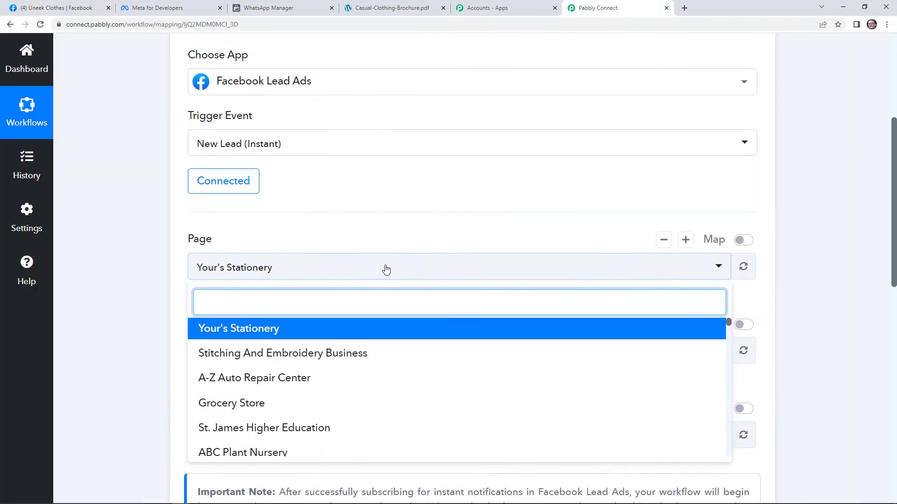
{"action": "type", "text": "unee"}
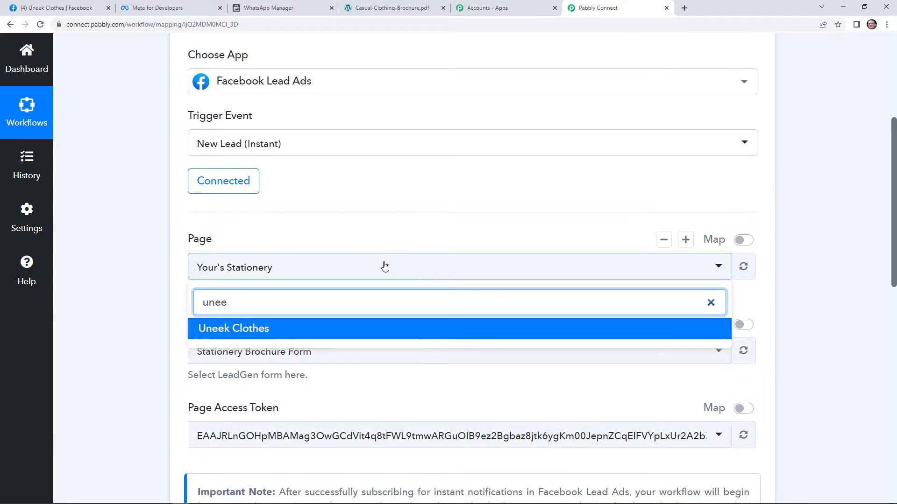
{"action": "left_click", "coordinate": [342, 329]}
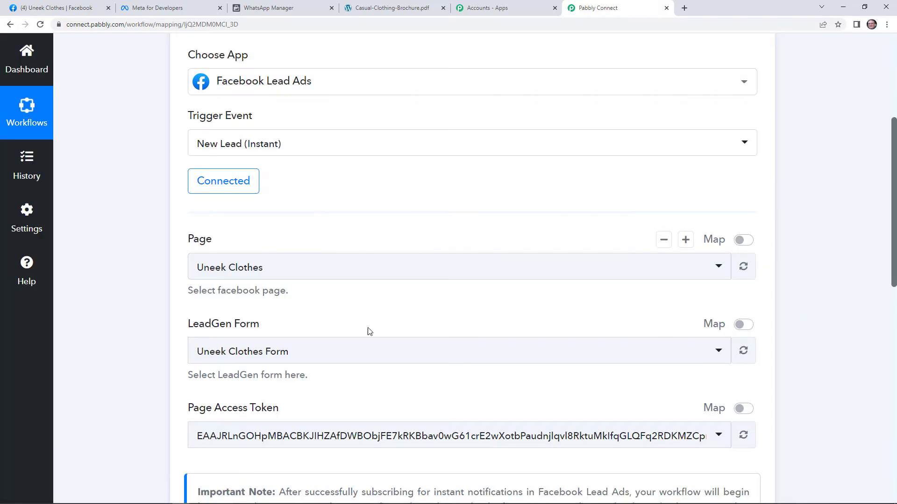
Step: Confirm the LeadGen Form is set to Uneek Clothes Form
{"action": "left_click", "coordinate": [391, 359]}
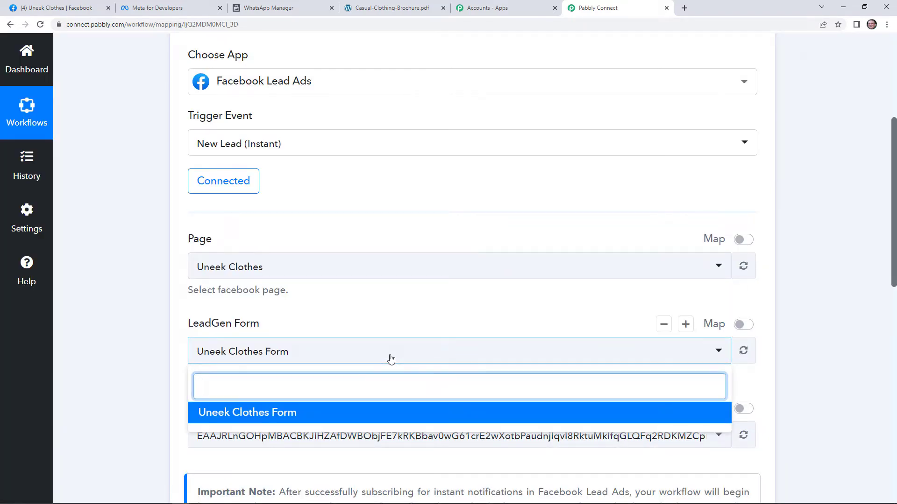
{"action": "left_click", "coordinate": [416, 310]}
{"action": "scroll", "coordinate": [422, 262], "scroll_direction": "down", "scroll_amount": 2}
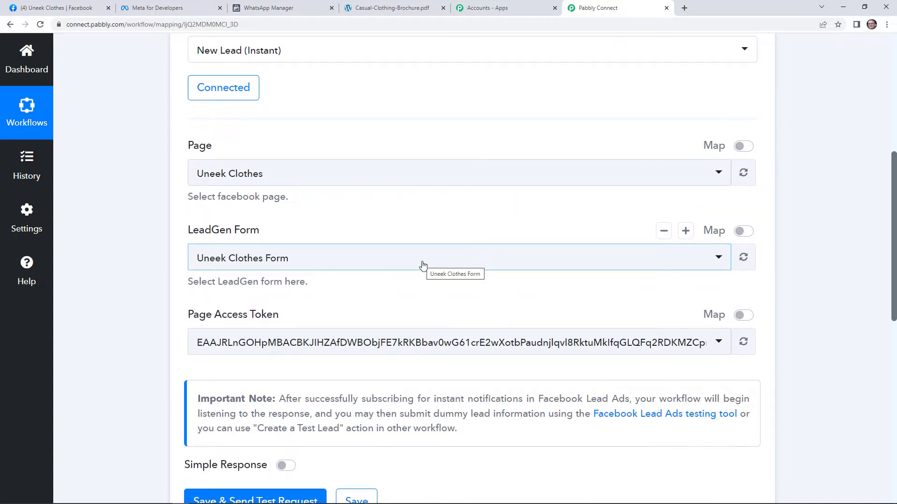
{"action": "left_click", "coordinate": [422, 265]}
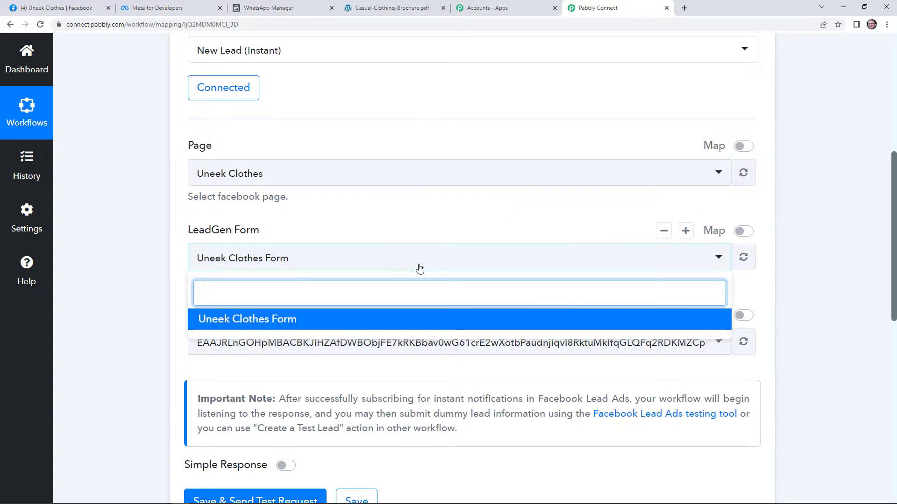
Step: Save the trigger with Save & Send Test Request, then go to Meta for Developers
{"action": "left_click", "coordinate": [382, 367]}
{"action": "scroll", "coordinate": [382, 367], "scroll_direction": "down", "scroll_amount": 5}
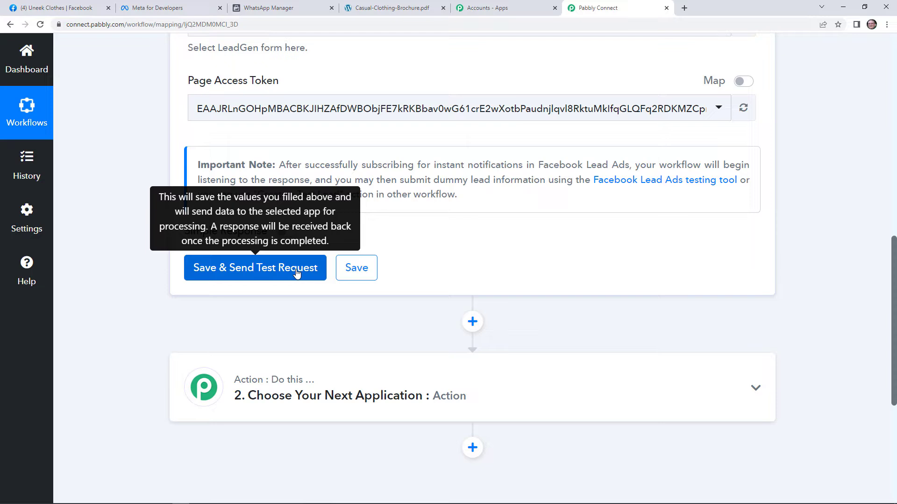
{"action": "left_click", "coordinate": [297, 273]}
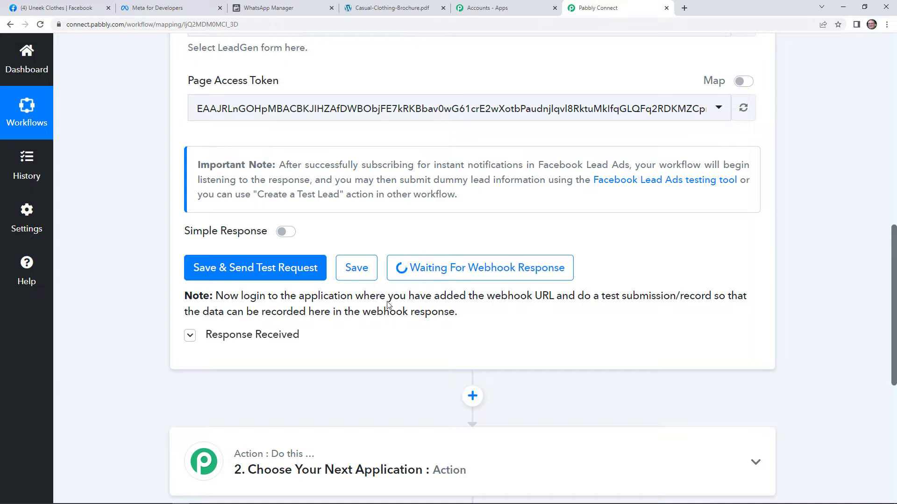
{"action": "left_click", "coordinate": [186, 4]}
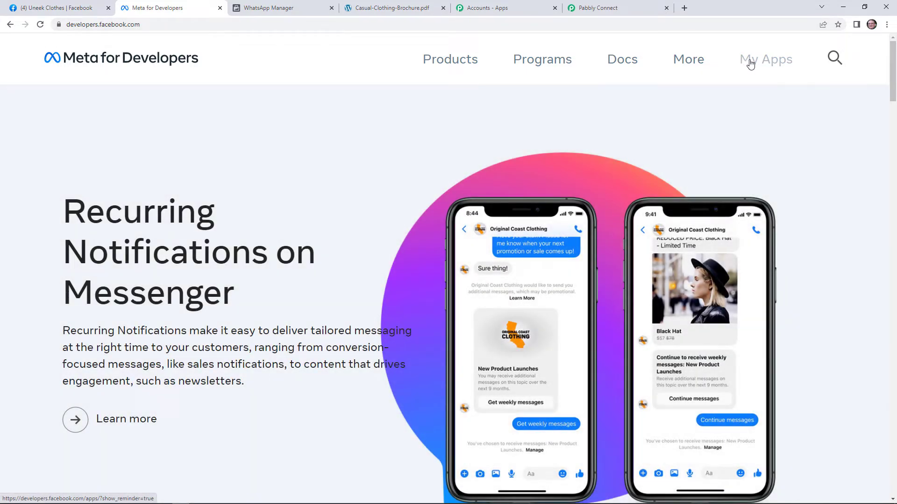
Step: Go from the developer tools overview to the Lead Ads Testing Tool
{"action": "left_click", "coordinate": [750, 61]}
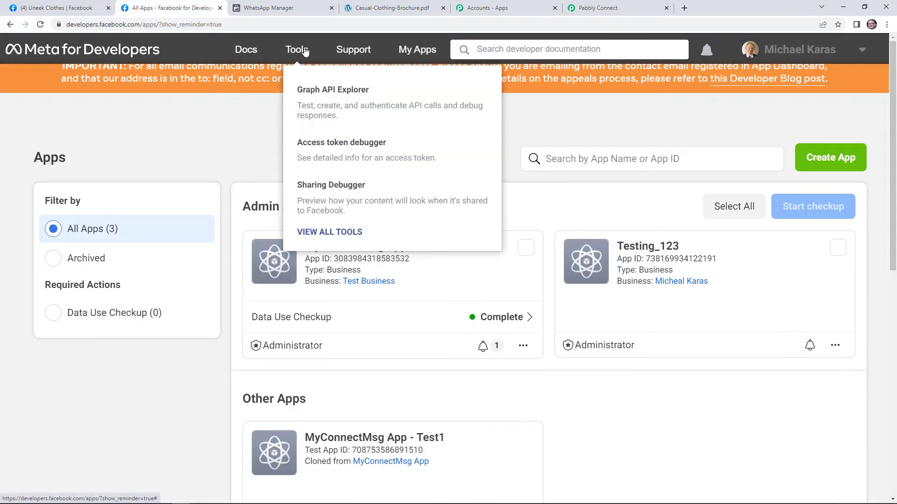
{"action": "left_click", "coordinate": [299, 50]}
{"action": "scroll", "coordinate": [239, 234], "scroll_direction": "down", "scroll_amount": 9}
{"action": "scroll", "coordinate": [251, 300], "scroll_direction": "down", "scroll_amount": 3}
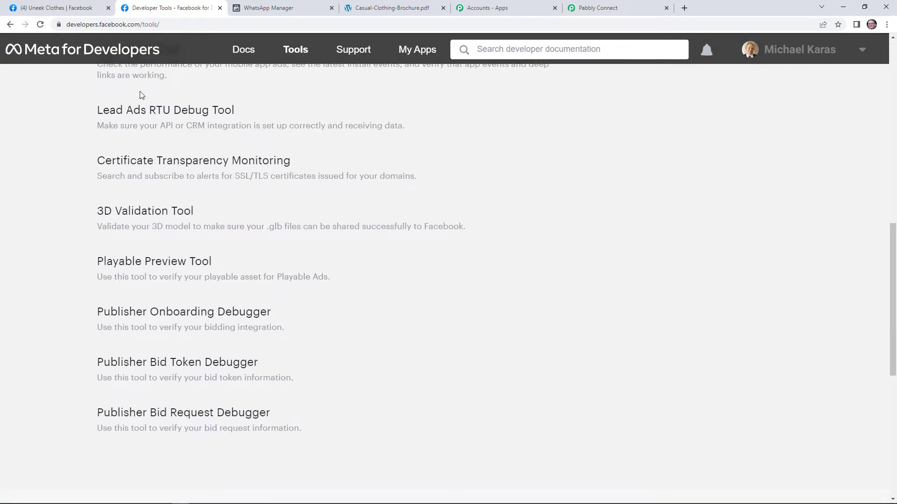
{"action": "left_click", "coordinate": [148, 116]}
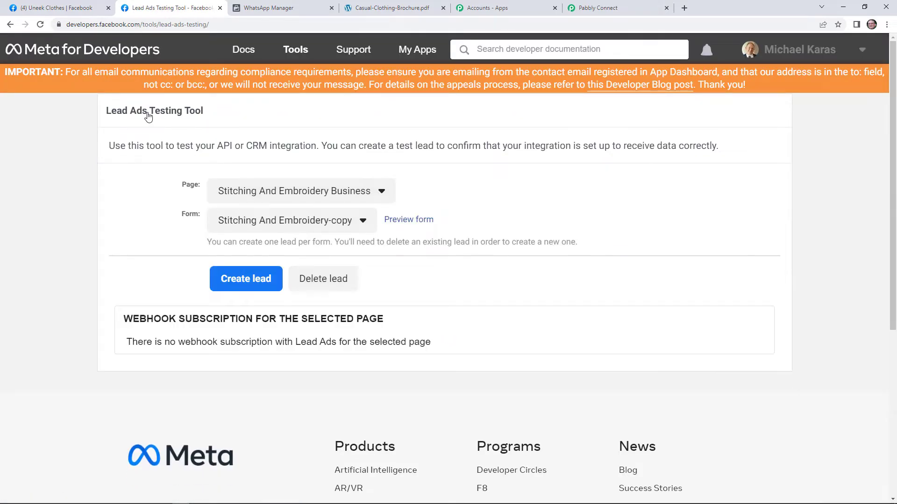
Step: Pick the Uneek Clothes page and delete the existing Uneek Clothes Form test lead
{"action": "left_click", "coordinate": [340, 196]}
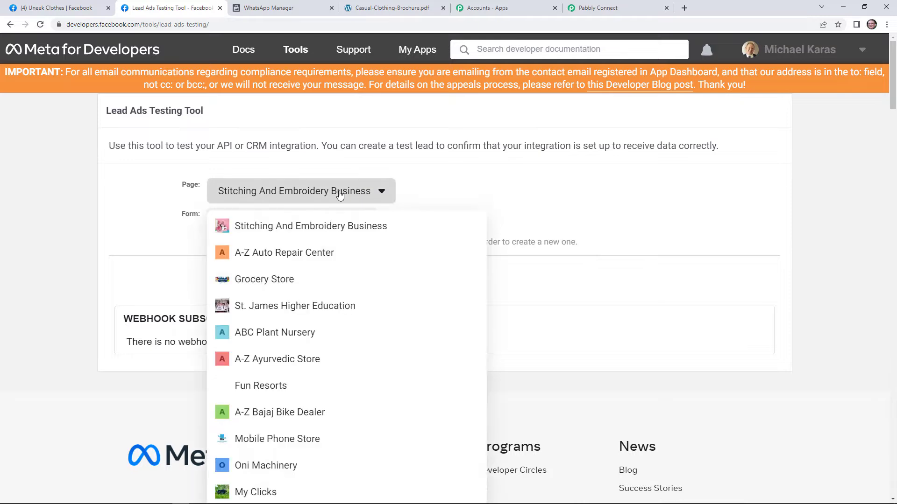
{"action": "scroll", "coordinate": [323, 296], "scroll_direction": "down", "scroll_amount": 15}
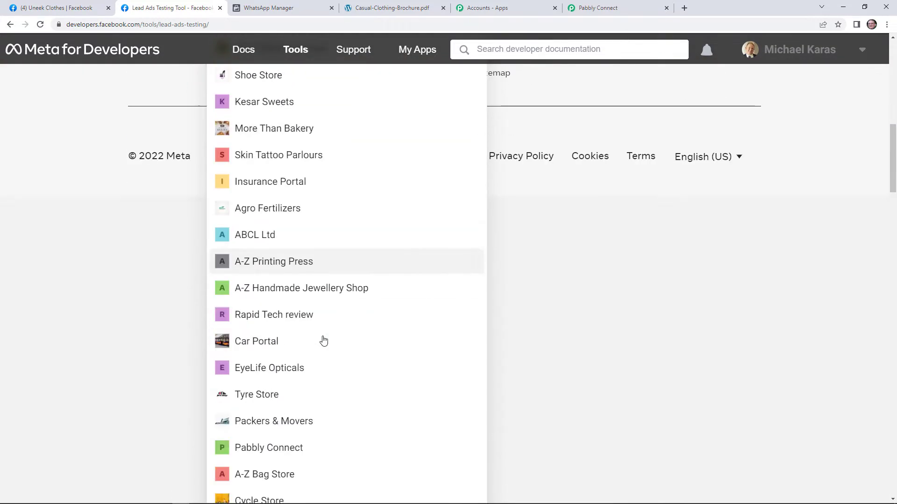
{"action": "scroll", "coordinate": [325, 340], "scroll_direction": "down", "scroll_amount": 2}
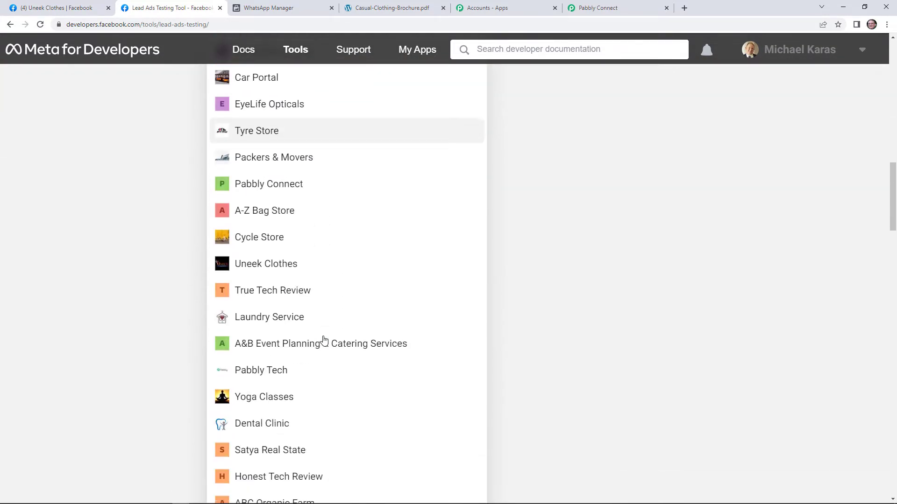
{"action": "left_click", "coordinate": [281, 266]}
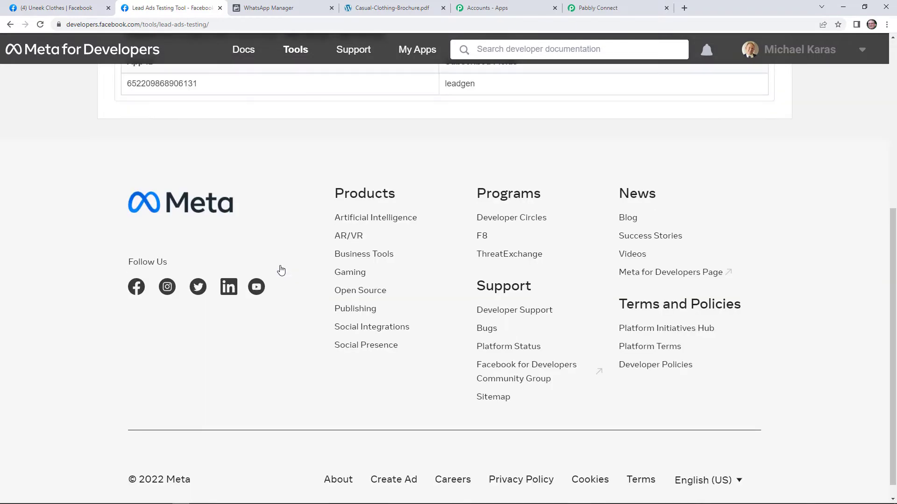
{"action": "scroll", "coordinate": [282, 269], "scroll_direction": "up", "scroll_amount": 5}
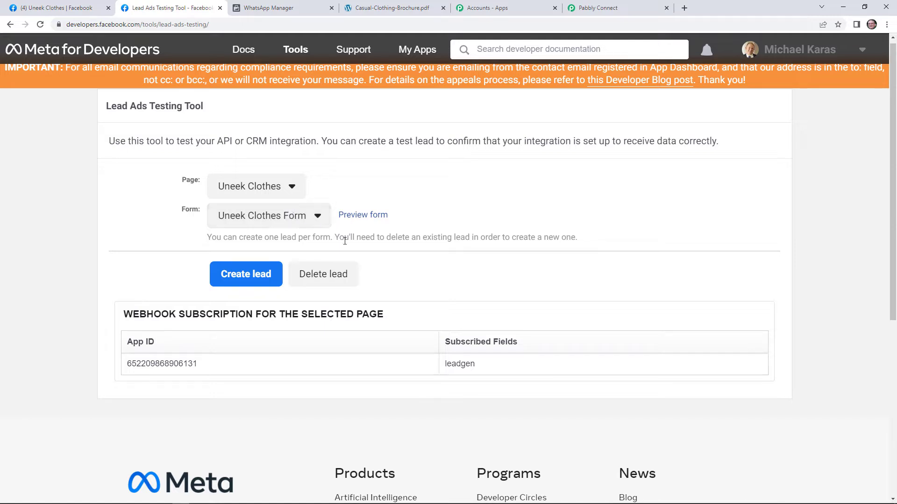
{"action": "left_click", "coordinate": [324, 278]}
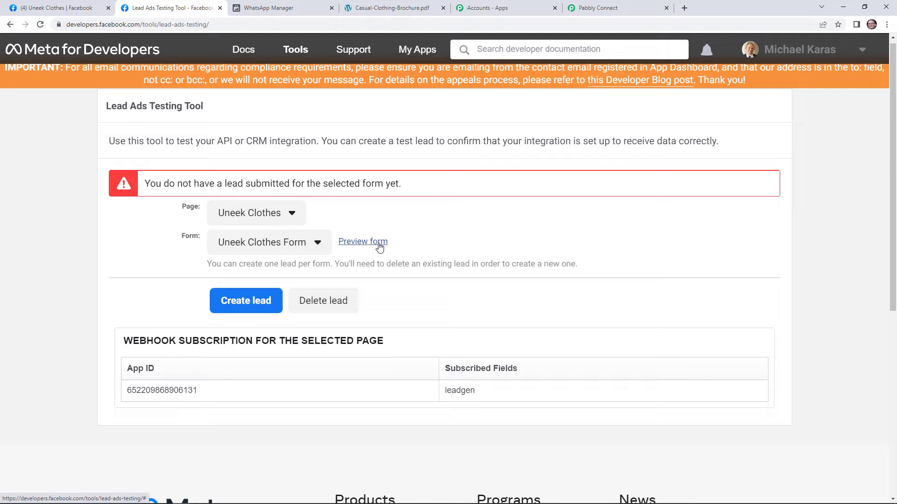
Step: In the form preview, replace the email, full name and phone number with new test values
{"action": "left_click", "coordinate": [379, 243]}
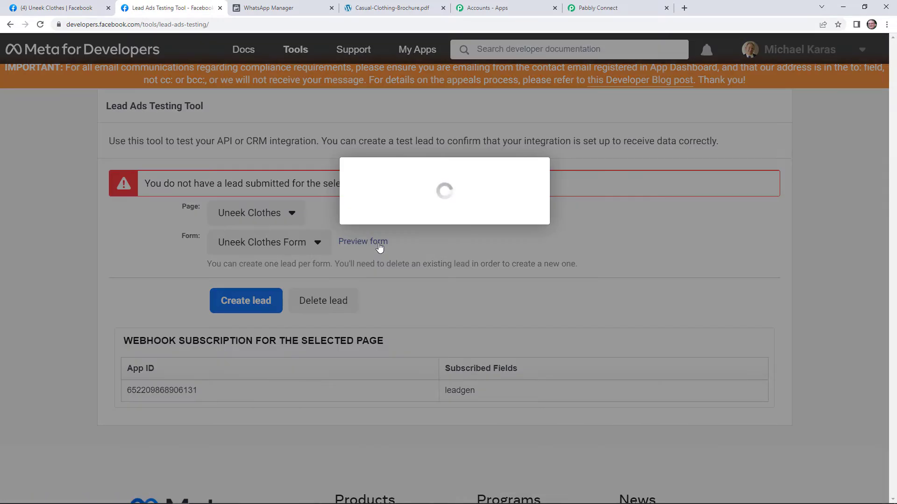
{"action": "triple_click", "coordinate": [417, 265]}
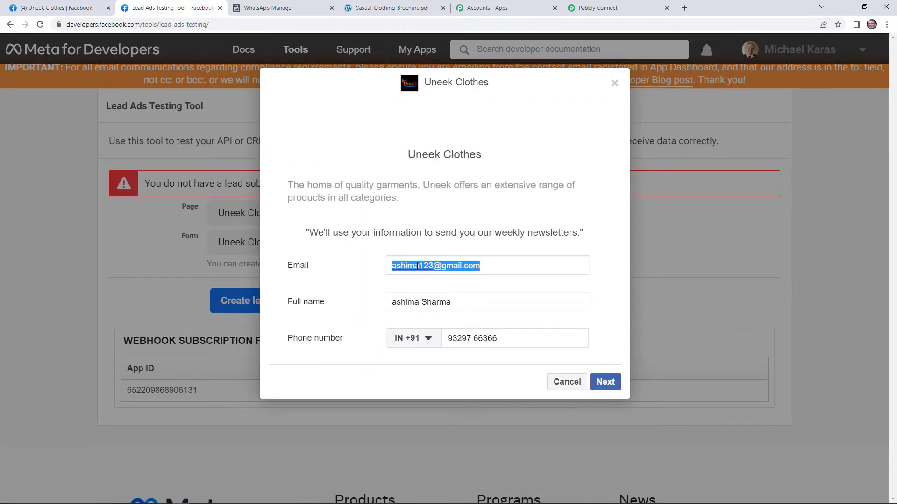
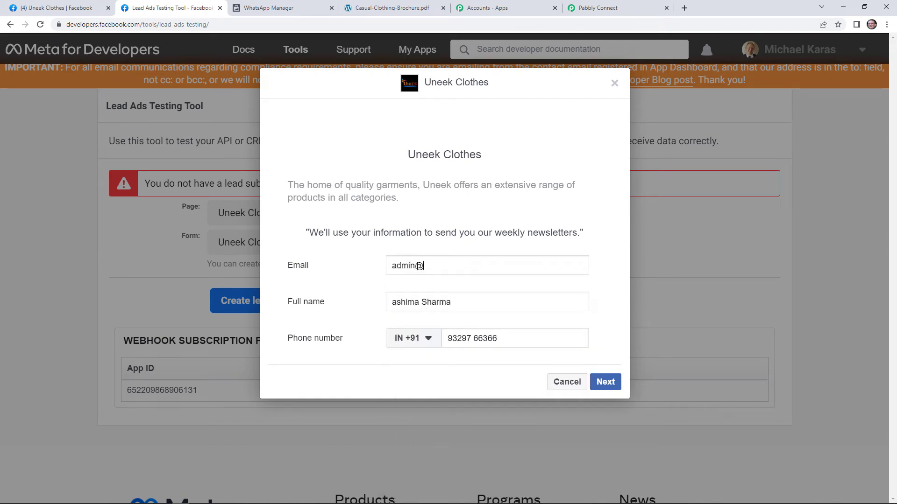
{"action": "triple_click", "coordinate": [420, 303]}
{"action": "type", "text": "D"}
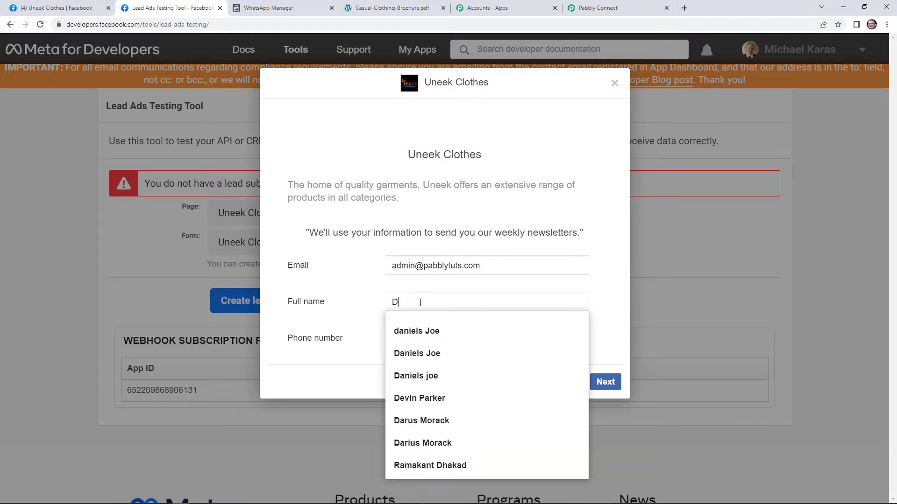
{"action": "type", "text": "ummy Test"}
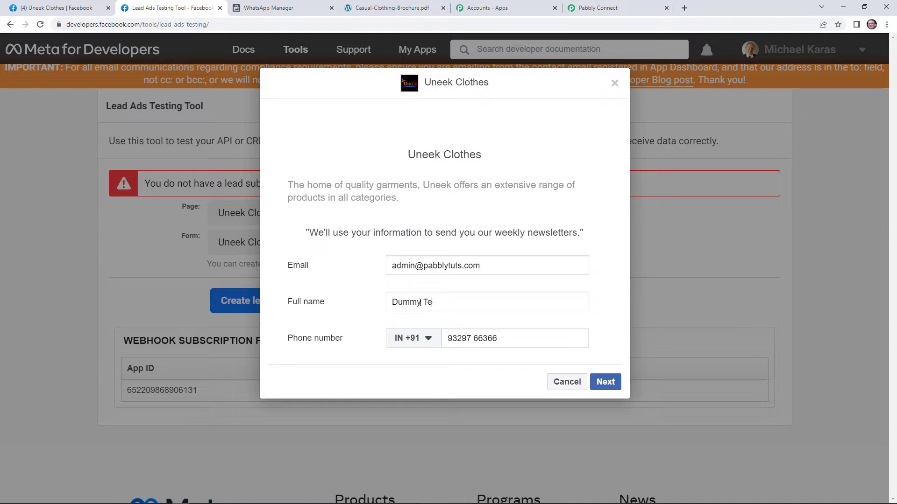
{"action": "triple_click", "coordinate": [470, 338]}
Step: Submit the test lead and confirm its email, name and phone reached Pabbly Connect
{"action": "left_click", "coordinate": [605, 382]}
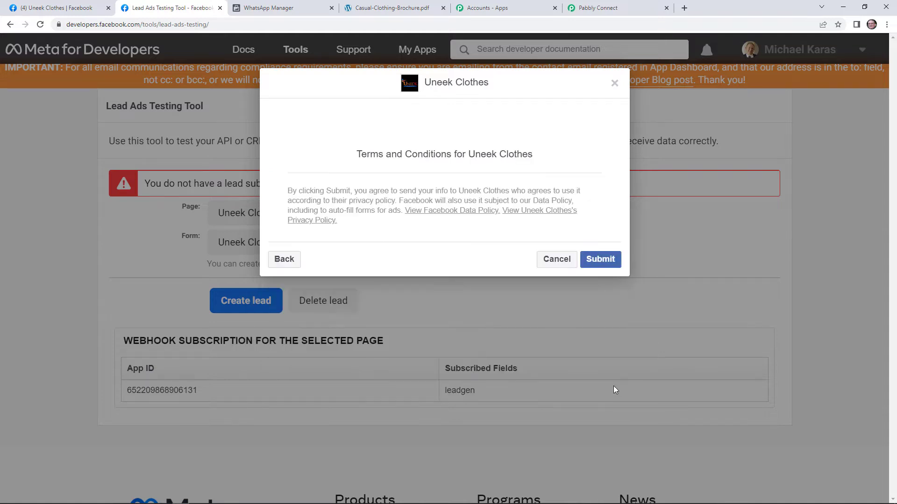
{"action": "left_click", "coordinate": [607, 259]}
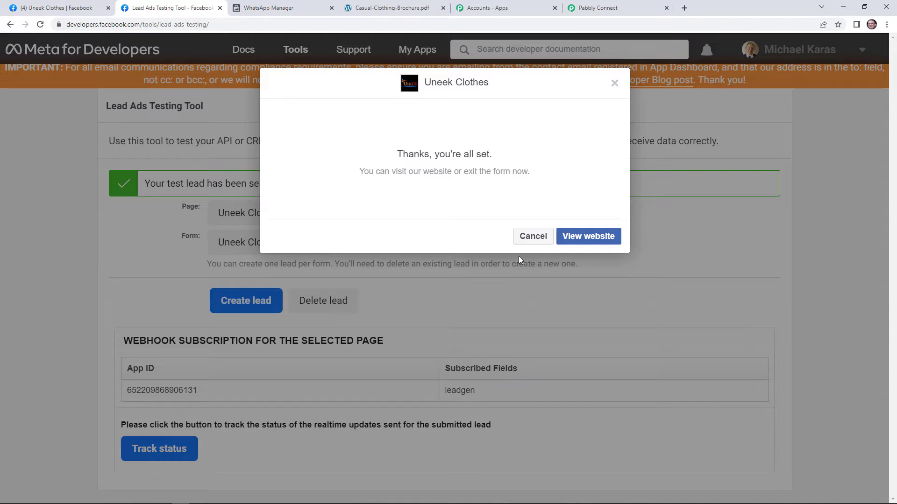
{"action": "left_click", "coordinate": [533, 236]}
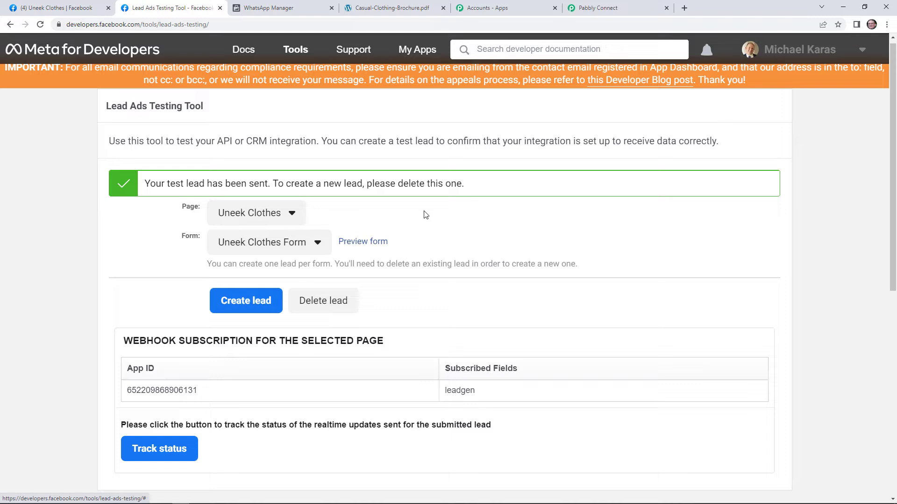
{"action": "left_click", "coordinate": [599, 4]}
{"action": "scroll", "coordinate": [746, 414], "scroll_direction": "down", "scroll_amount": 5}
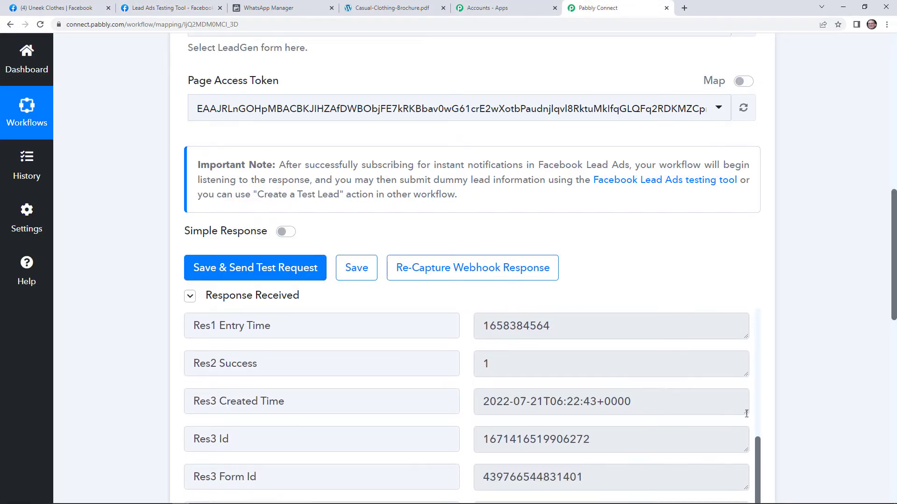
{"action": "scroll", "coordinate": [747, 414], "scroll_direction": "down", "scroll_amount": 8}
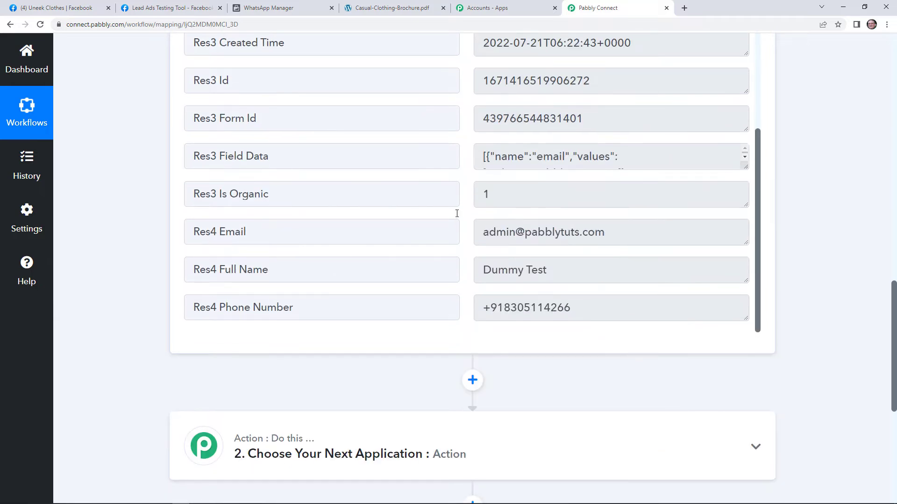
{"action": "scroll", "coordinate": [585, 384], "scroll_direction": "down", "scroll_amount": 3}
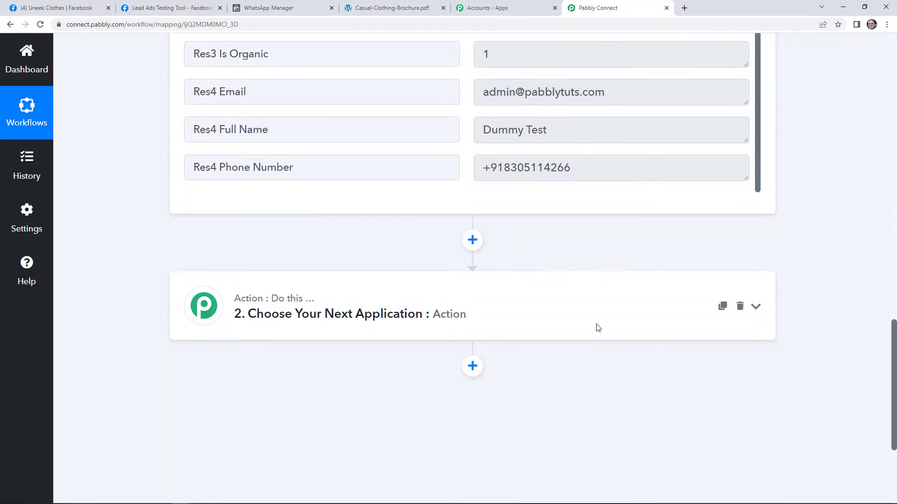
{"action": "left_click", "coordinate": [586, 290]}
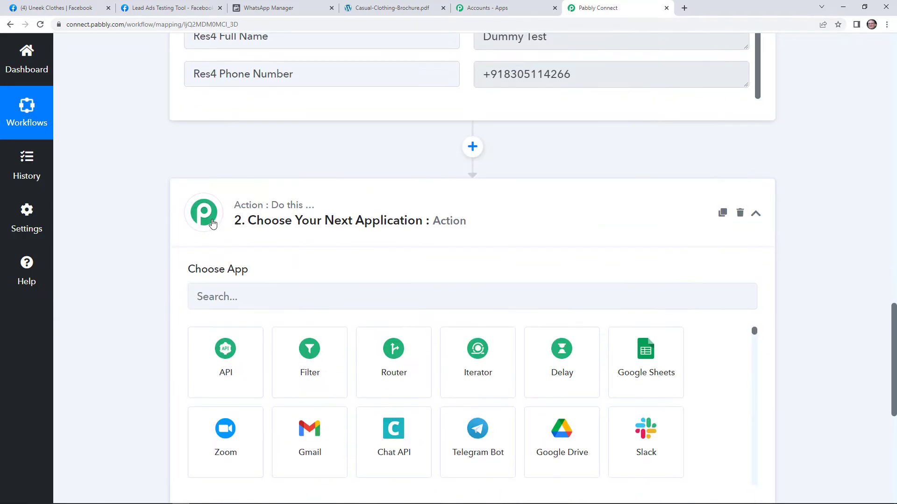
Step: Search 'whats' and set the action to WhatsApp Cloud API with the Send Template Message event
{"action": "left_click", "coordinate": [247, 289]}
{"action": "type", "text": "whats"}
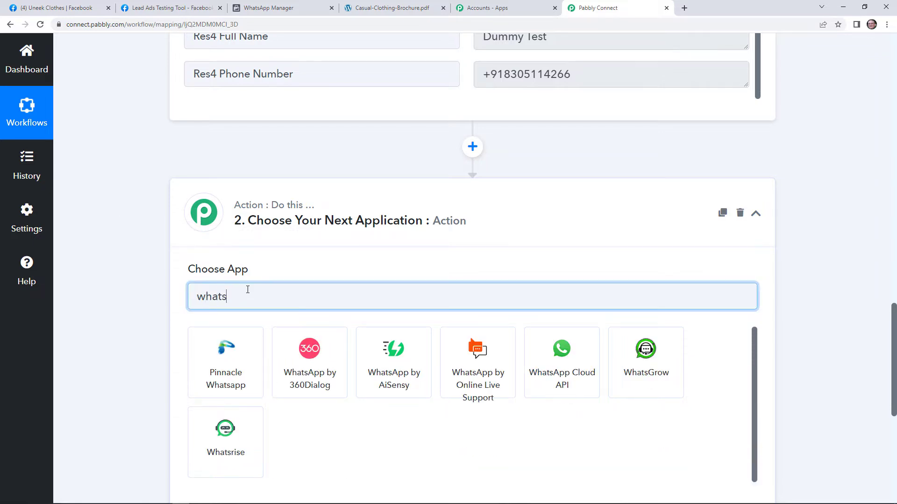
{"action": "left_click", "coordinate": [585, 391]}
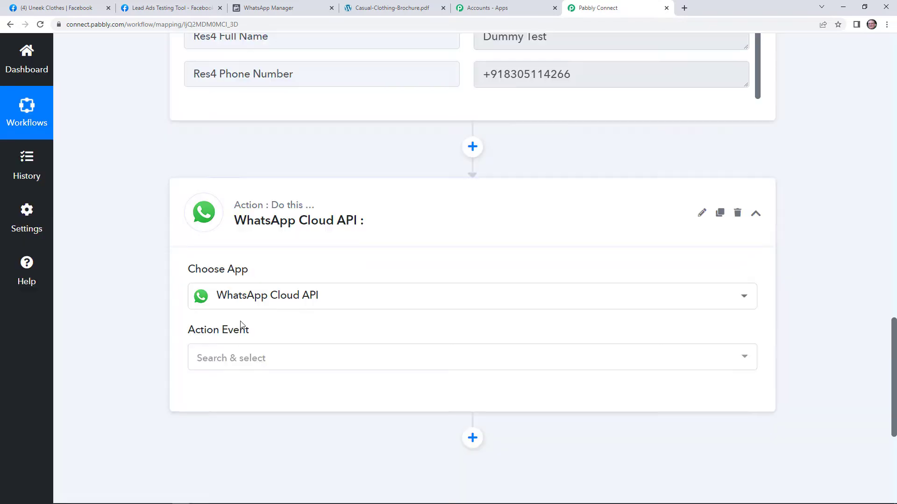
{"action": "scroll", "coordinate": [290, 289], "scroll_direction": "down", "scroll_amount": 3}
{"action": "left_click", "coordinate": [297, 223]}
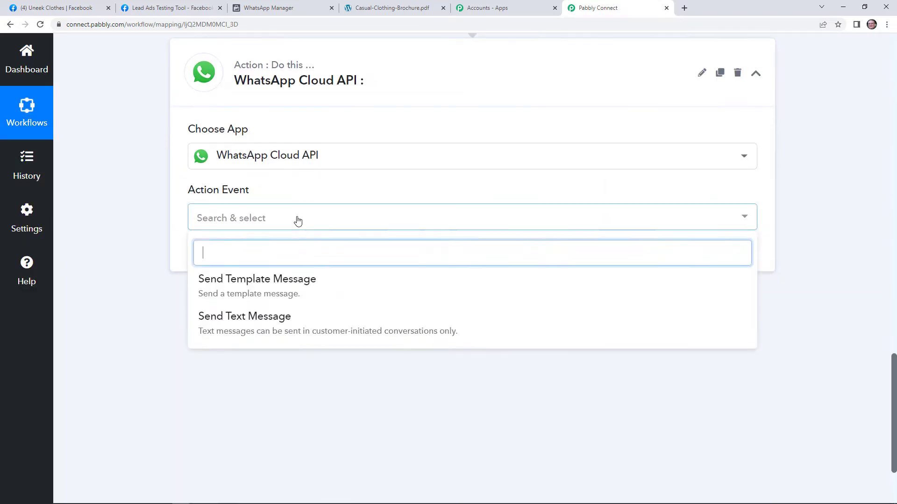
{"action": "left_click", "coordinate": [299, 292]}
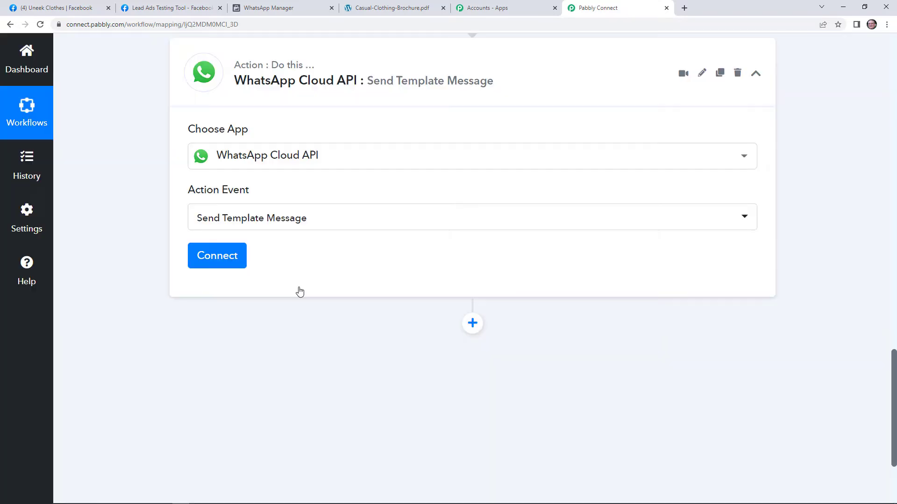
Step: Connect the action through the existing WhatsApp Cloud API #11 connection and save
{"action": "left_click", "coordinate": [217, 259]}
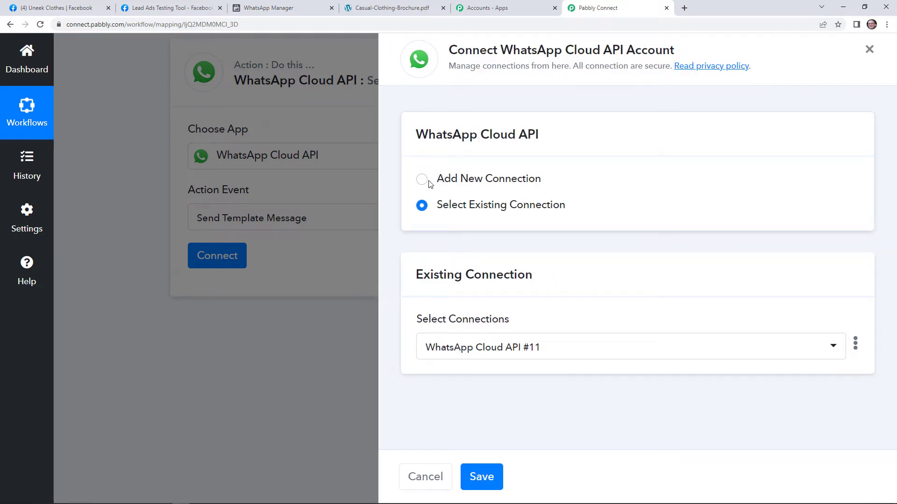
{"action": "left_click", "coordinate": [423, 180]}
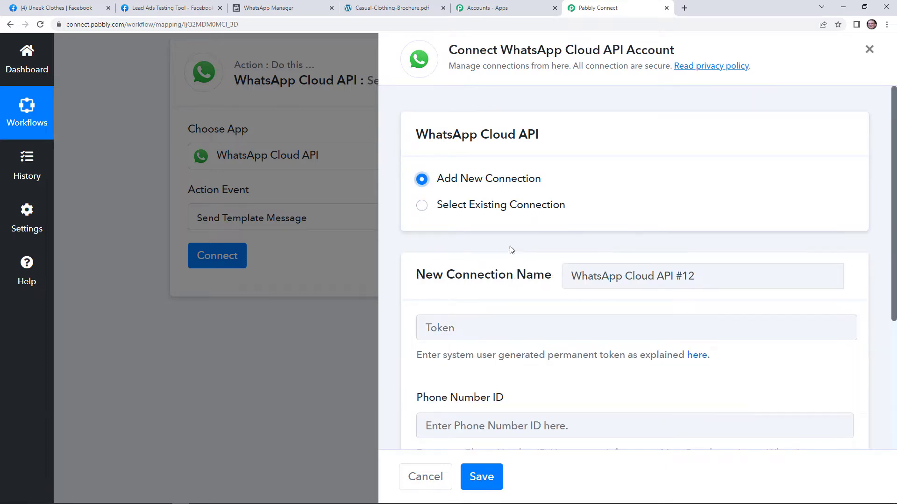
{"action": "scroll", "coordinate": [512, 247], "scroll_direction": "down", "scroll_amount": 4}
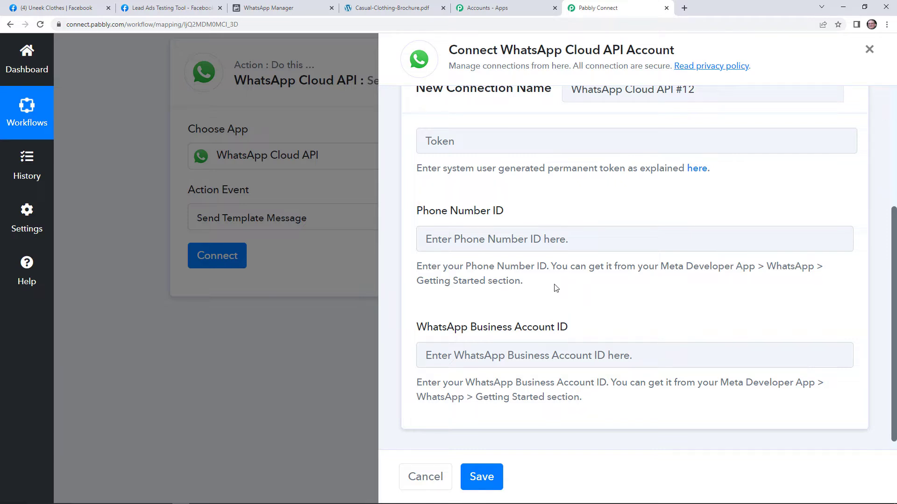
{"action": "scroll", "coordinate": [556, 288], "scroll_direction": "up", "scroll_amount": 4}
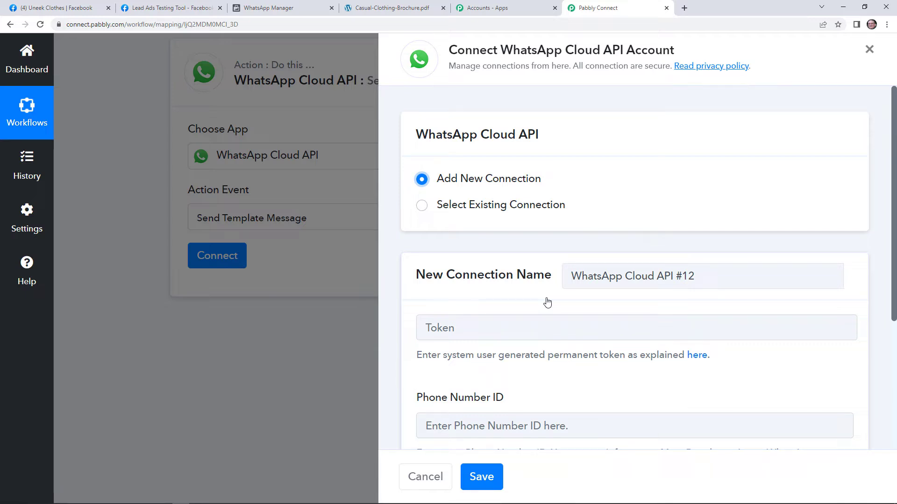
{"action": "left_click", "coordinate": [422, 206]}
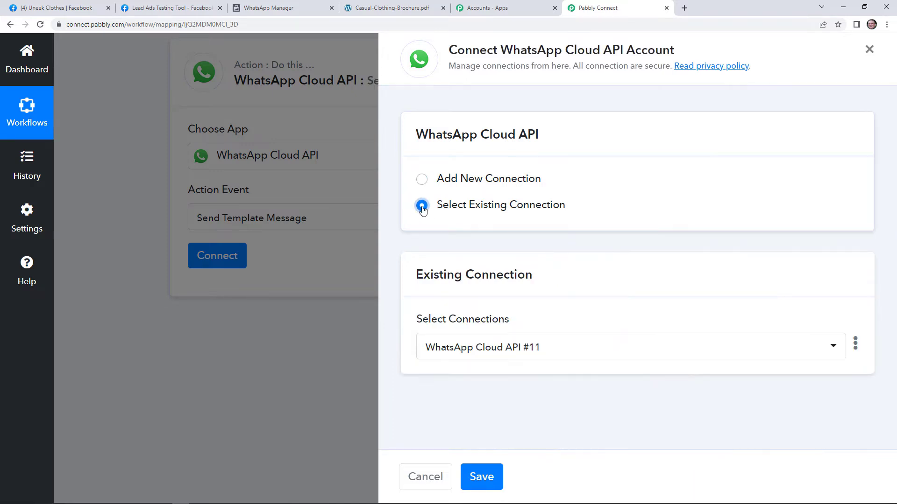
{"action": "left_click", "coordinate": [481, 477]}
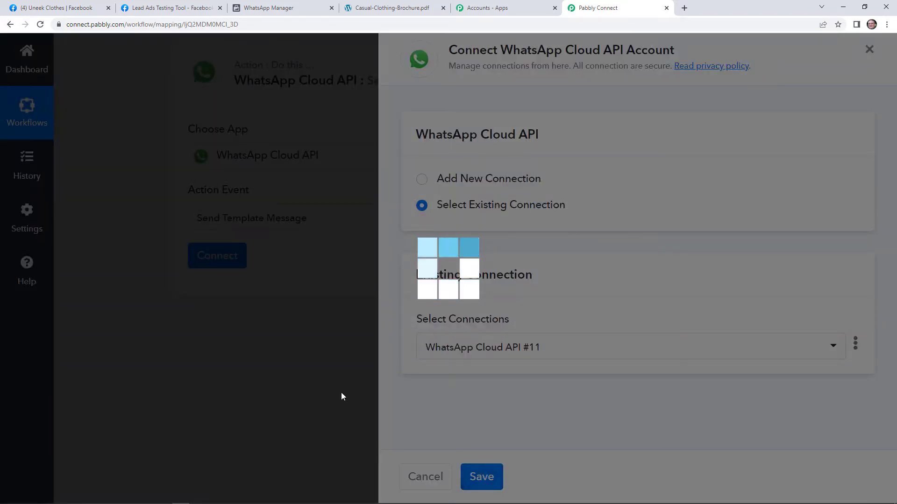
Step: Scroll through the template message fields, then view send_brochure_final in WhatsApp Manager
{"action": "scroll", "coordinate": [369, 360], "scroll_direction": "down", "scroll_amount": 2}
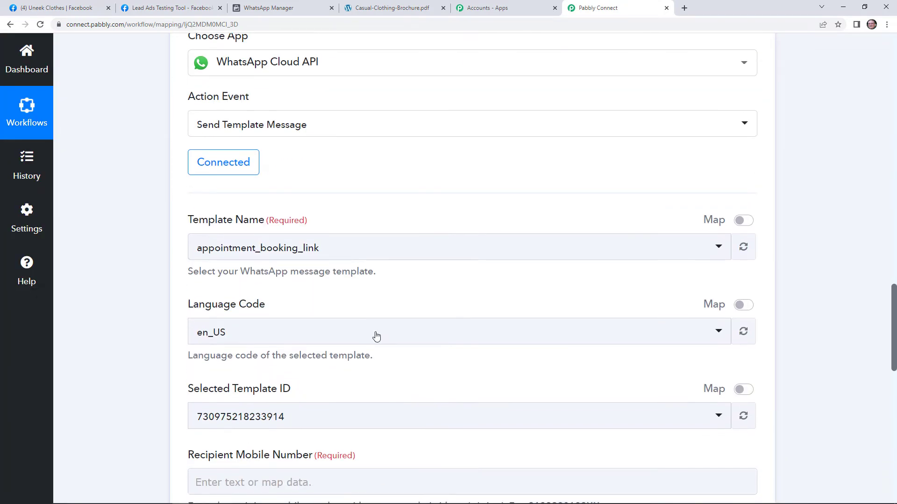
{"action": "scroll", "coordinate": [274, 295], "scroll_direction": "down", "scroll_amount": 1}
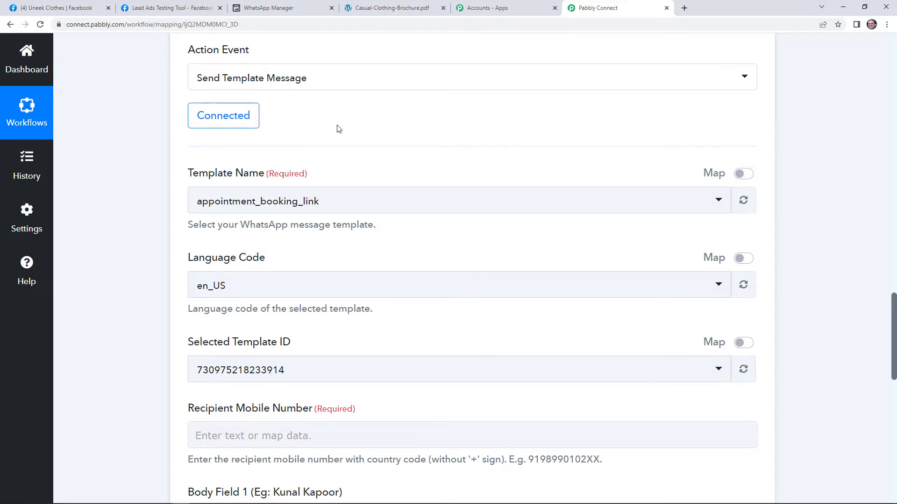
{"action": "left_click", "coordinate": [298, 6]}
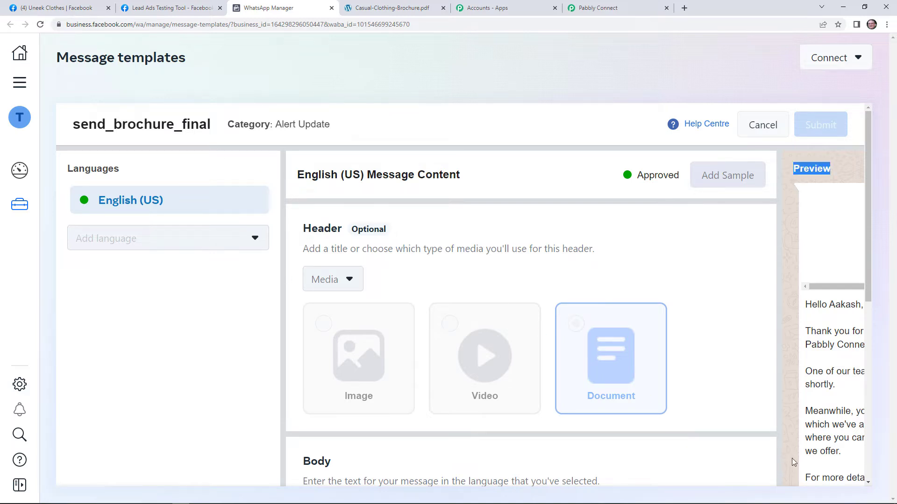
Step: Review send_brochure_final's document header and body preview, then return to Pabbly Connect
{"action": "scroll", "coordinate": [794, 455], "scroll_direction": "down", "scroll_amount": 5}
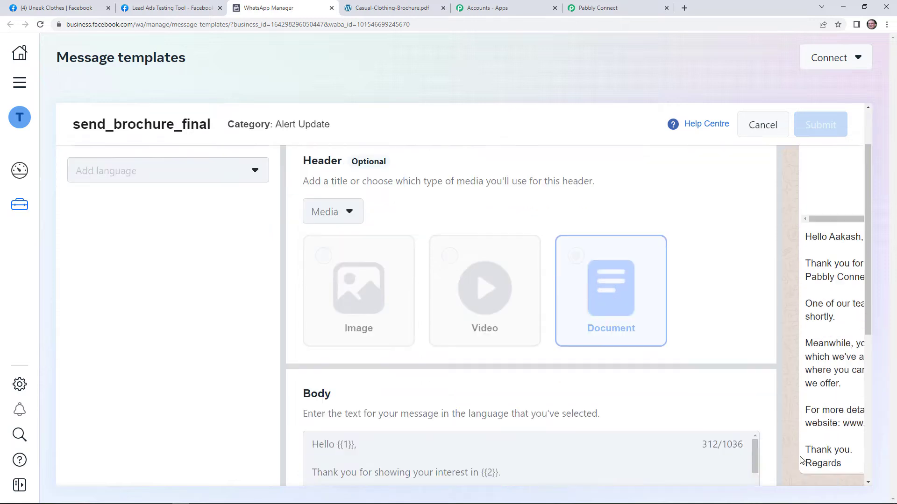
{"action": "scroll", "coordinate": [869, 483], "scroll_direction": "down", "scroll_amount": 3}
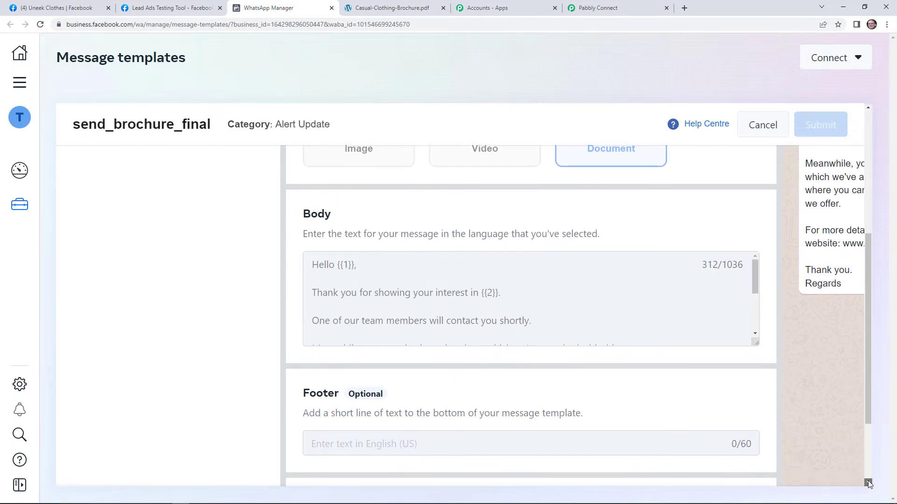
{"action": "left_click_drag", "start_coordinate": [726, 489], "coordinate": [785, 357]}
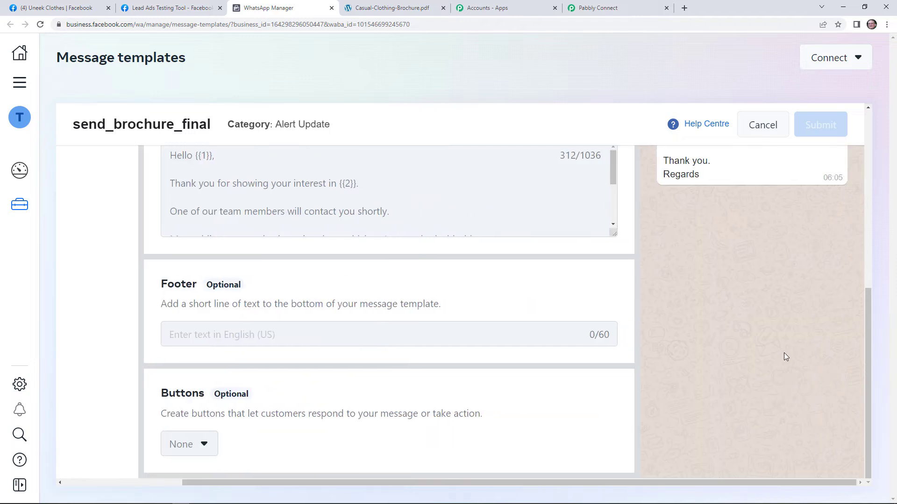
{"action": "scroll", "coordinate": [785, 356], "scroll_direction": "up", "scroll_amount": 8}
{"action": "scroll", "coordinate": [727, 384], "scroll_direction": "down", "scroll_amount": 2}
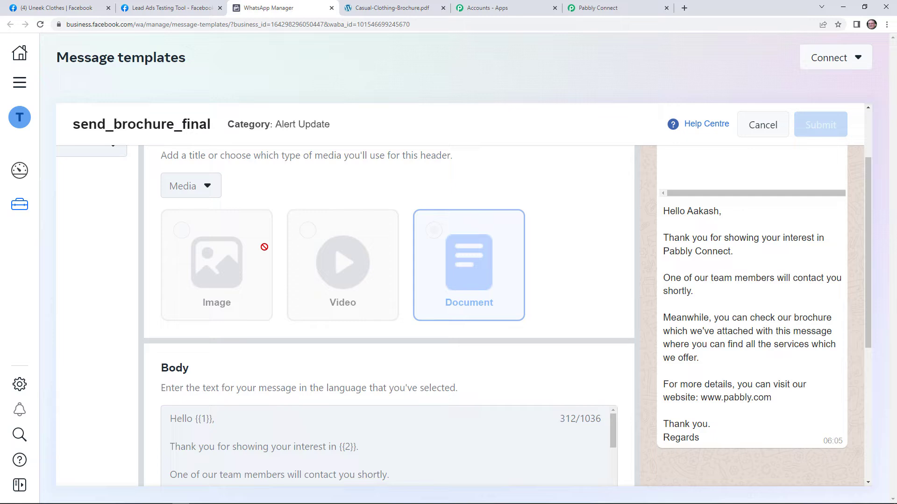
{"action": "left_click", "coordinate": [641, 4]}
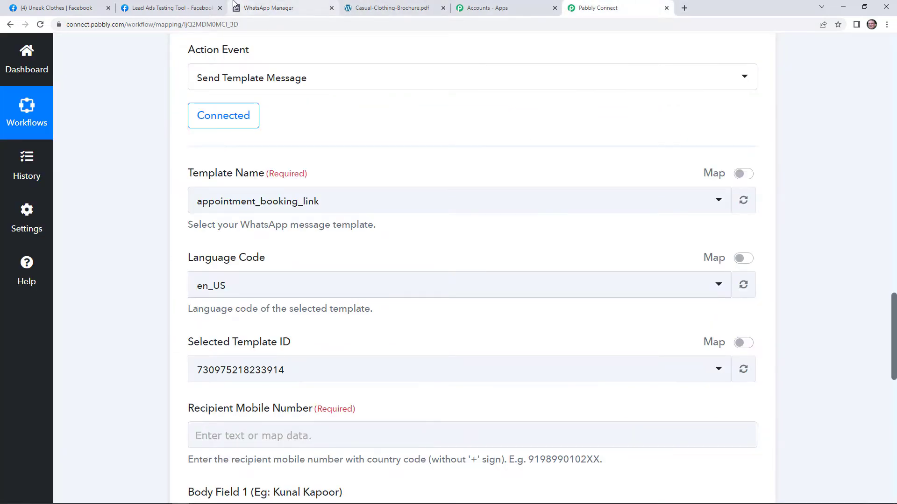
Step: Search 'send' for Template Name, select send_brochure_final, and review its recipient, document and body fields
{"action": "left_click", "coordinate": [403, 206]}
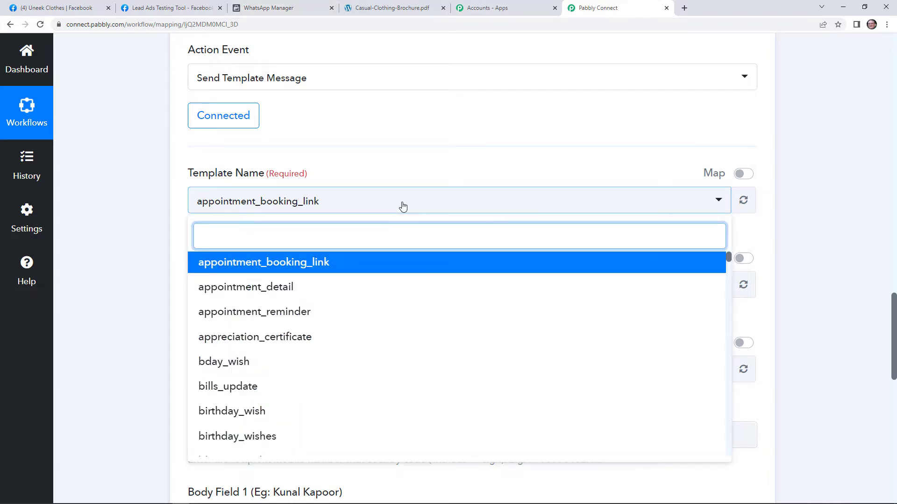
{"action": "type", "text": "send"}
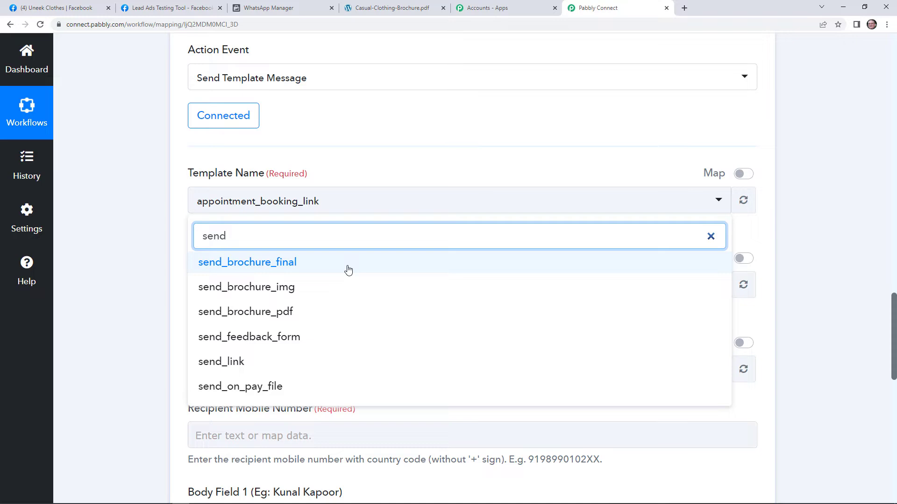
{"action": "left_click", "coordinate": [348, 270]}
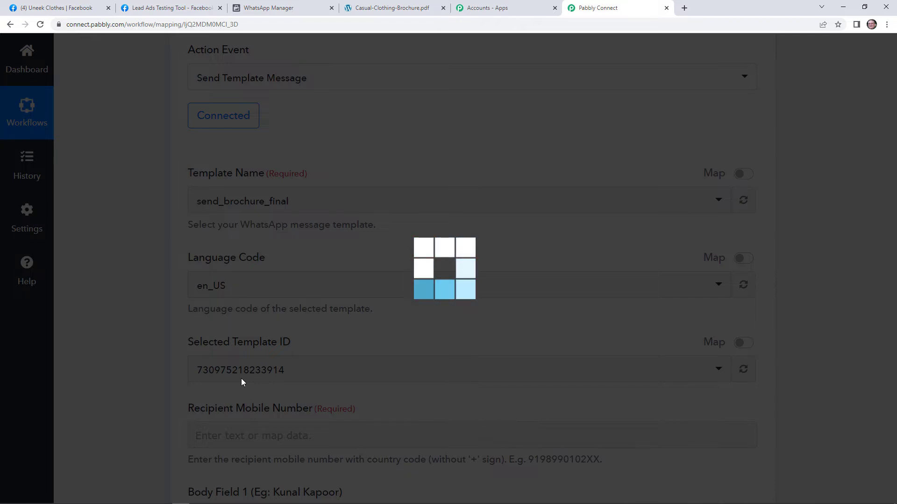
{"action": "scroll", "coordinate": [243, 380], "scroll_direction": "down", "scroll_amount": 2}
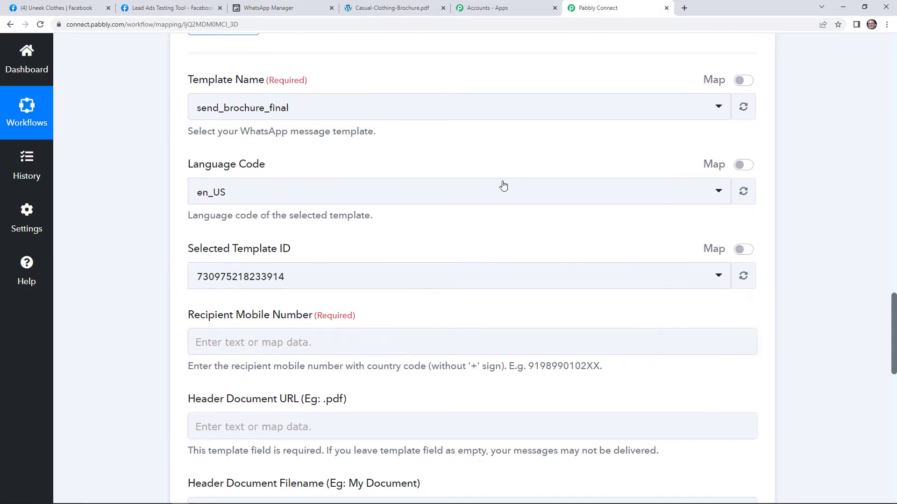
{"action": "scroll", "coordinate": [352, 256], "scroll_direction": "down", "scroll_amount": 1}
{"action": "scroll", "coordinate": [293, 178], "scroll_direction": "down", "scroll_amount": 3}
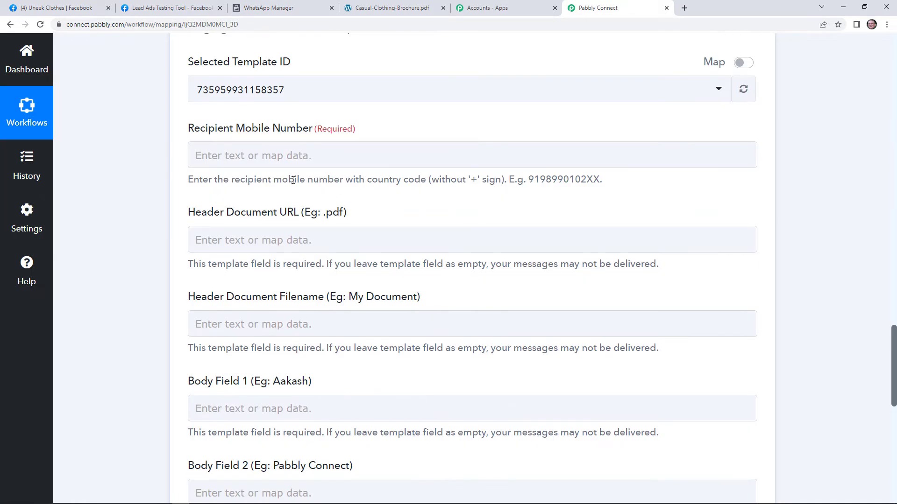
{"action": "left_click", "coordinate": [280, 167]}
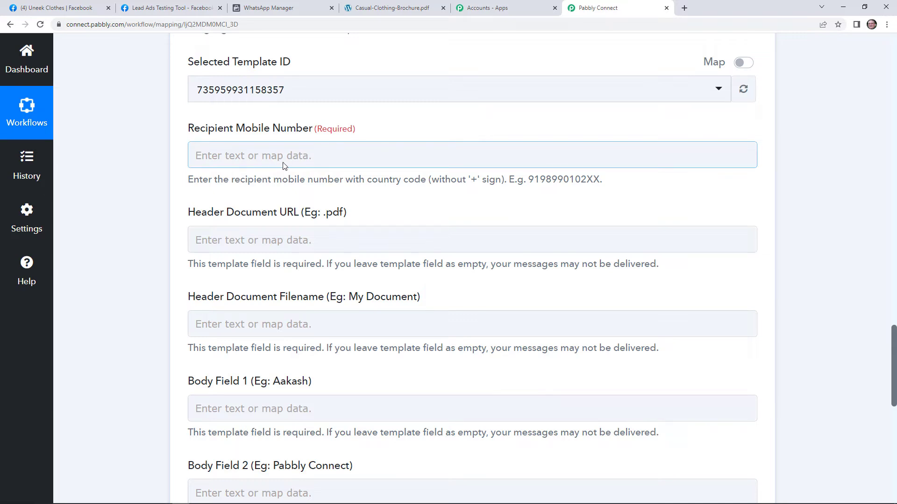
{"action": "left_click", "coordinate": [202, 190]}
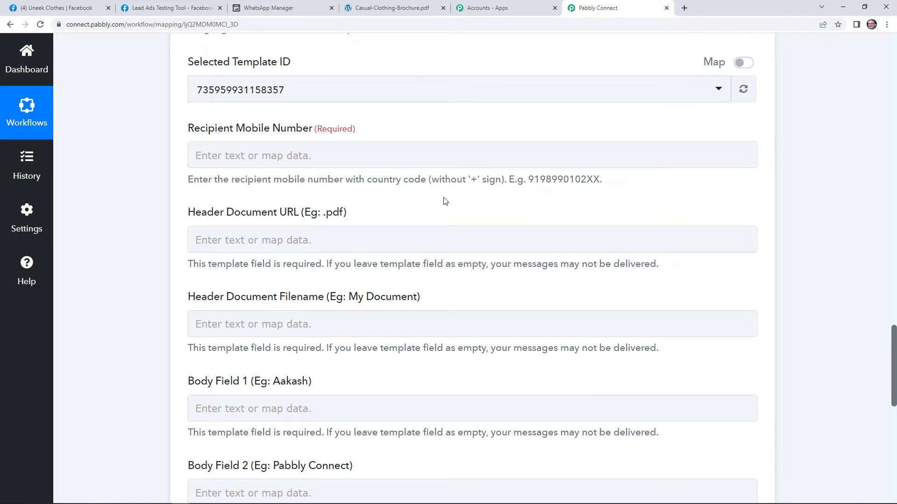
{"action": "scroll", "coordinate": [504, 195], "scroll_direction": "up", "scroll_amount": 12}
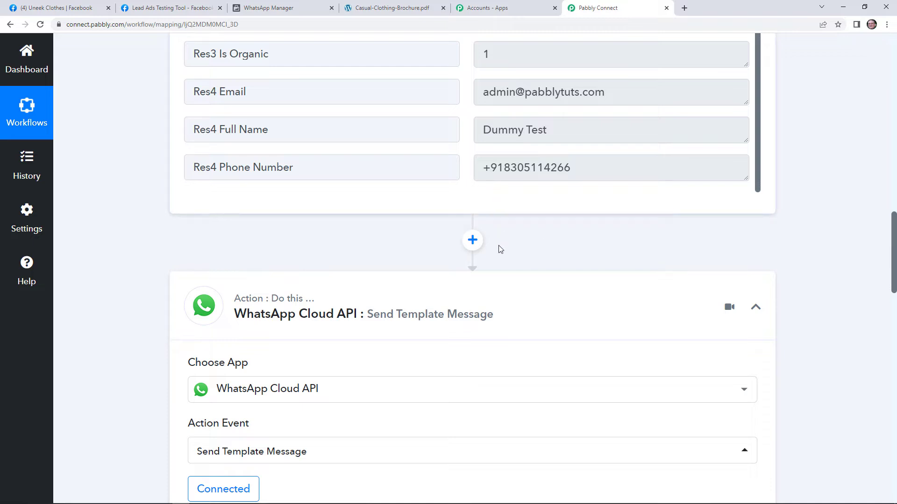
Step: Insert a new step before WhatsApp and choose Text Formatter by Pabbly as its app
{"action": "left_click", "coordinate": [473, 241]}
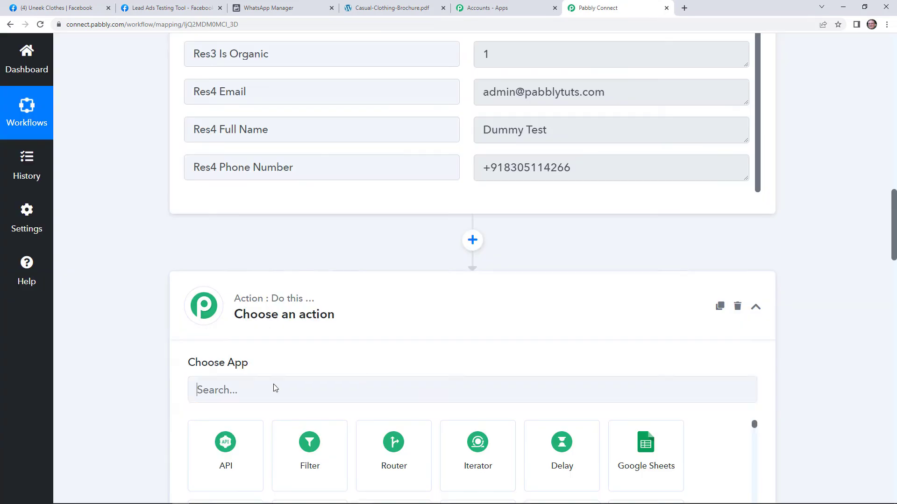
{"action": "left_click", "coordinate": [274, 385]}
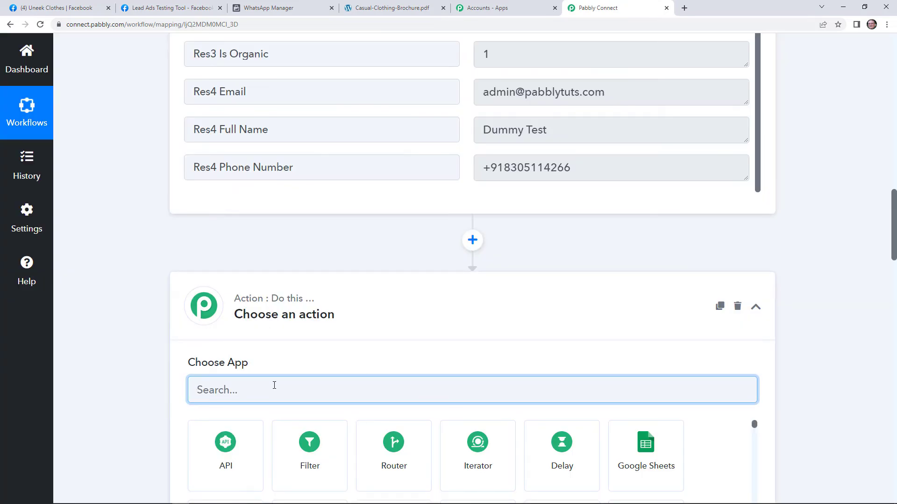
{"action": "type", "text": "tex"}
{"action": "left_click", "coordinate": [320, 450]}
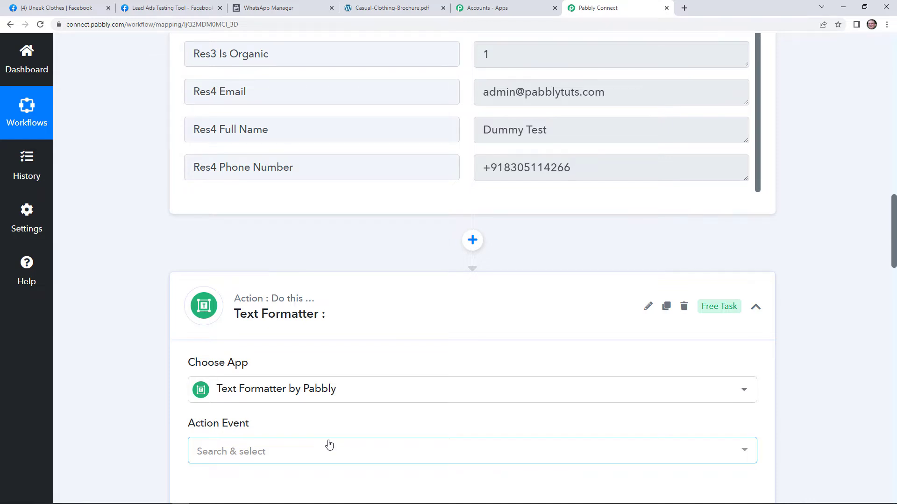
Step: Set the Text Formatter's action event to Split Text and connect it
{"action": "scroll", "coordinate": [331, 447], "scroll_direction": "down", "scroll_amount": 2}
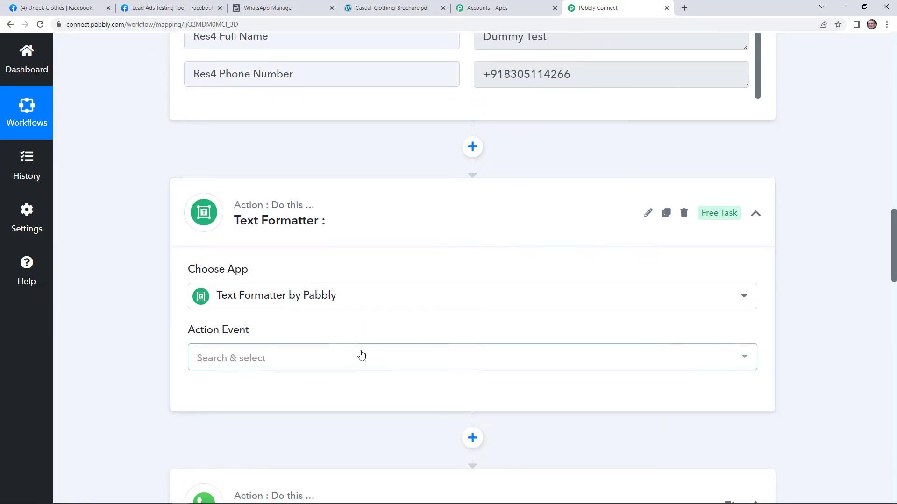
{"action": "scroll", "coordinate": [361, 356], "scroll_direction": "down", "scroll_amount": 1}
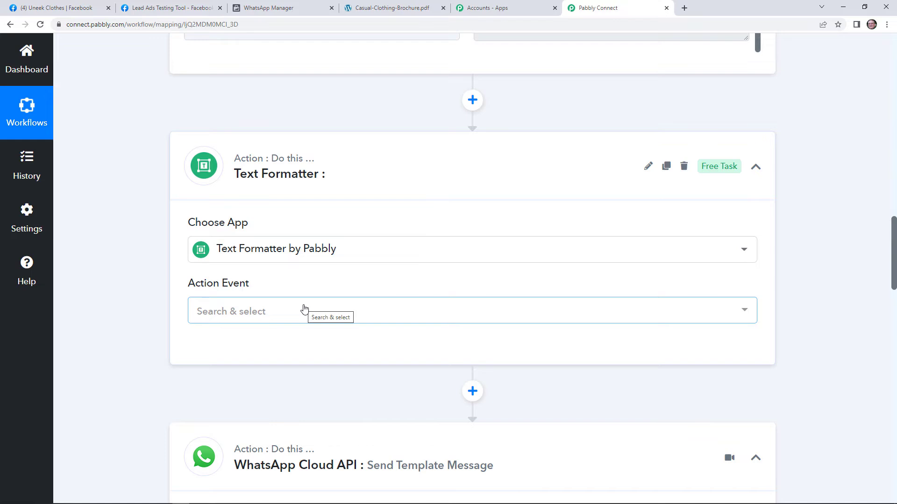
{"action": "left_click", "coordinate": [303, 309]}
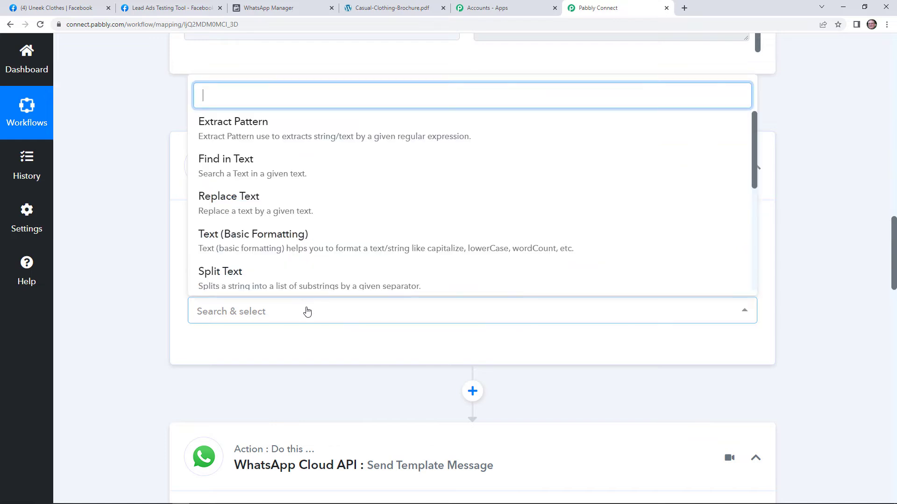
{"action": "left_click", "coordinate": [306, 274]}
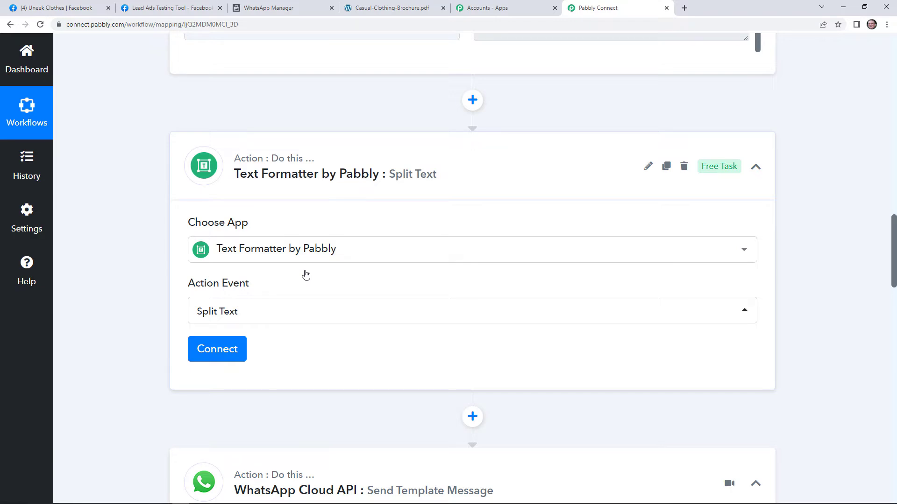
{"action": "scroll", "coordinate": [234, 255], "scroll_direction": "down", "scroll_amount": 2}
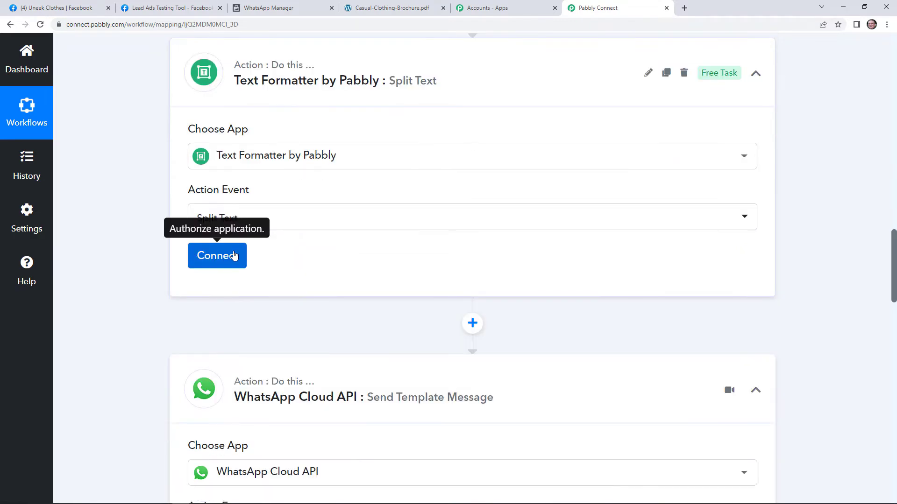
{"action": "left_click", "coordinate": [234, 256]}
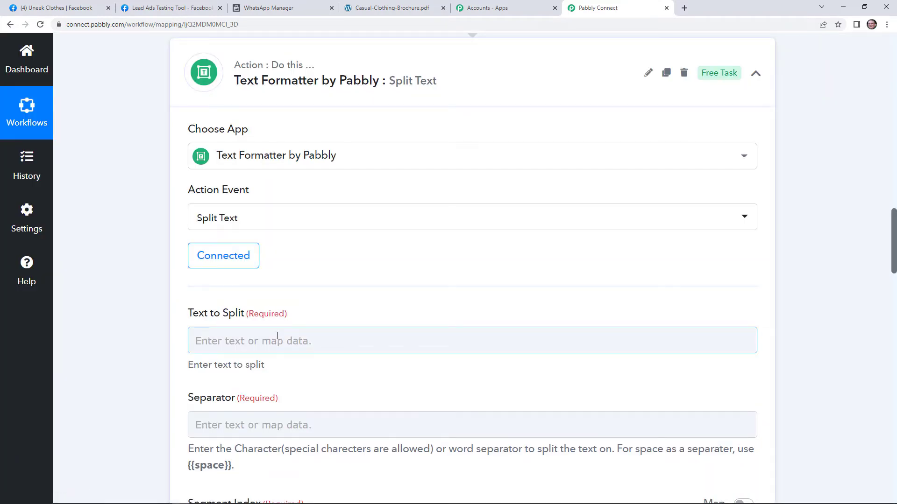
Step: Map the Facebook lead's Res4 Phone Number into Text to Split
{"action": "left_click", "coordinate": [277, 335]}
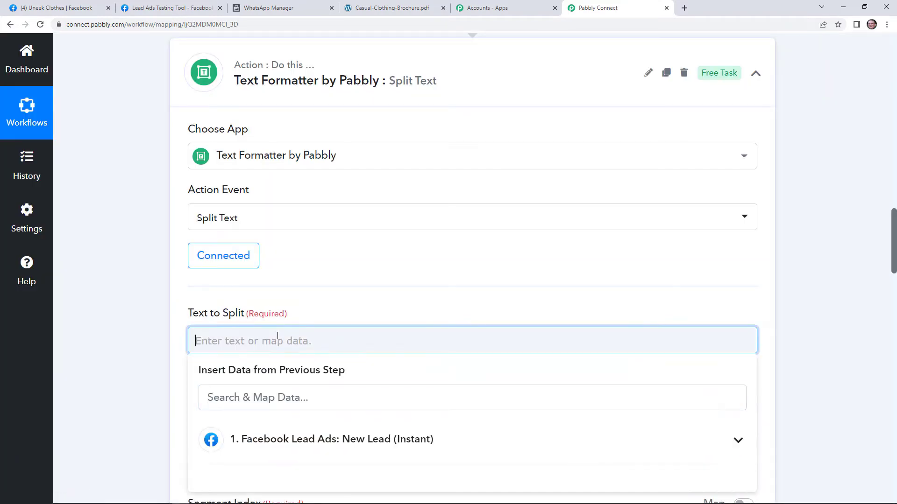
{"action": "scroll", "coordinate": [293, 344], "scroll_direction": "down", "scroll_amount": 2}
{"action": "left_click", "coordinate": [297, 351]}
{"action": "scroll", "coordinate": [353, 419], "scroll_direction": "down", "scroll_amount": 1}
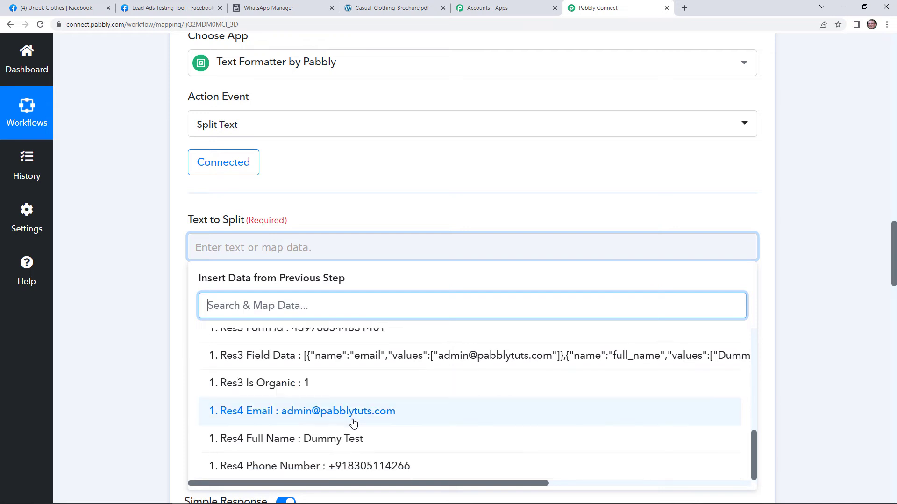
{"action": "left_click", "coordinate": [335, 467]}
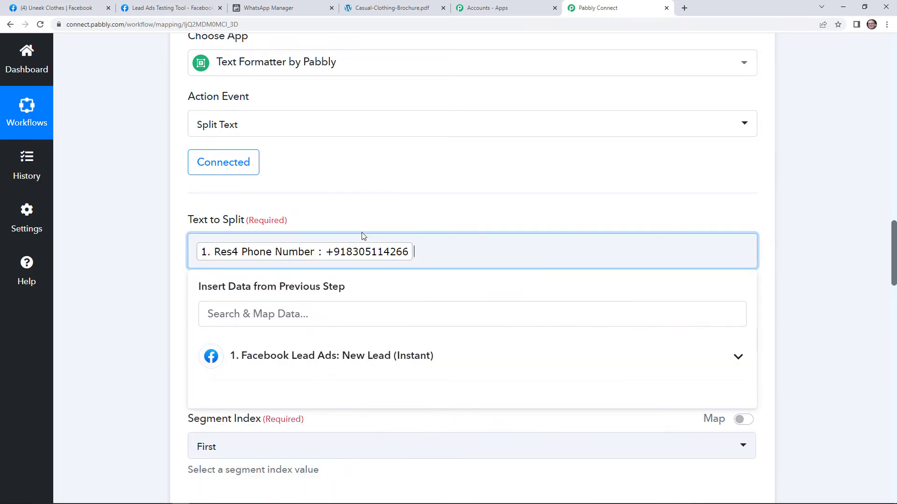
{"action": "left_click", "coordinate": [362, 215]}
Step: Set the separator to + and the segment index to Last
{"action": "scroll", "coordinate": [364, 214], "scroll_direction": "down", "scroll_amount": 3}
{"action": "left_click", "coordinate": [347, 194]}
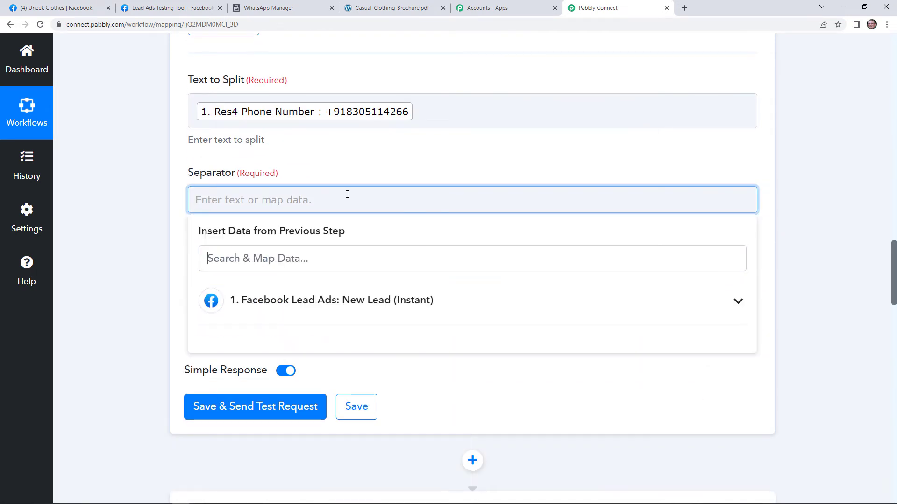
{"action": "type", "text": "+"}
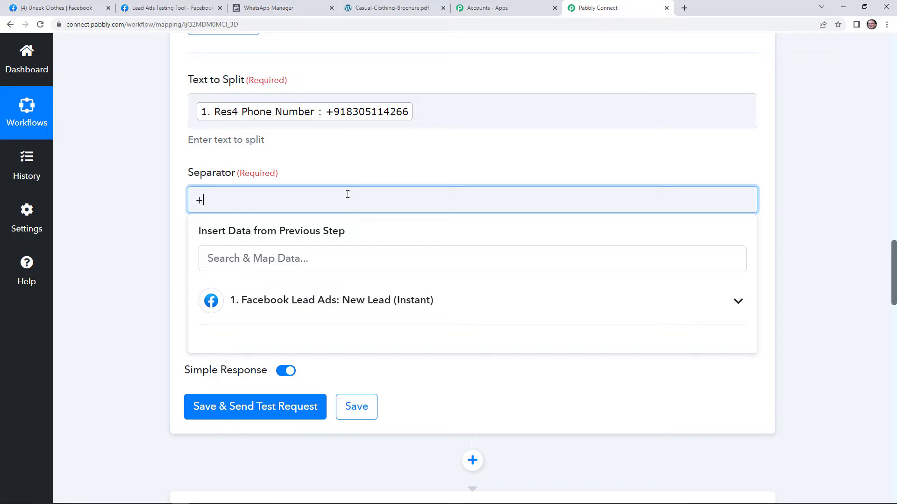
{"action": "left_click", "coordinate": [355, 163]}
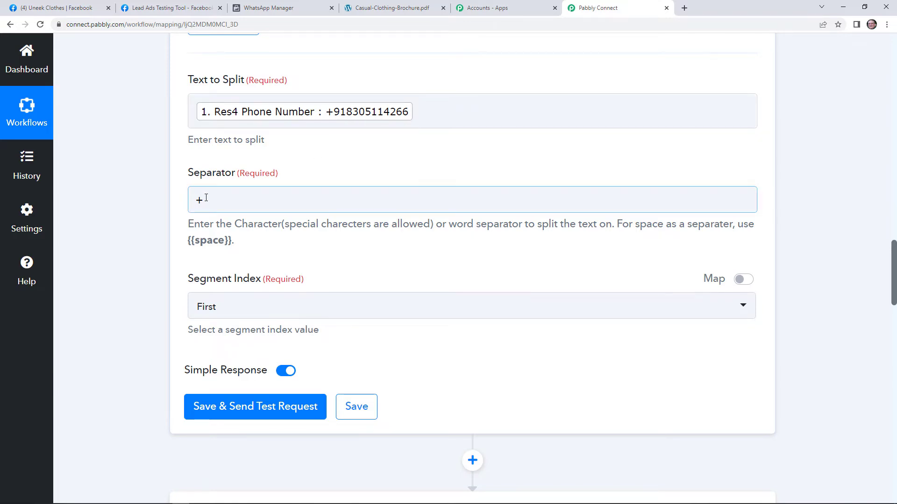
{"action": "left_click", "coordinate": [230, 314]}
{"action": "left_click", "coordinate": [296, 417]}
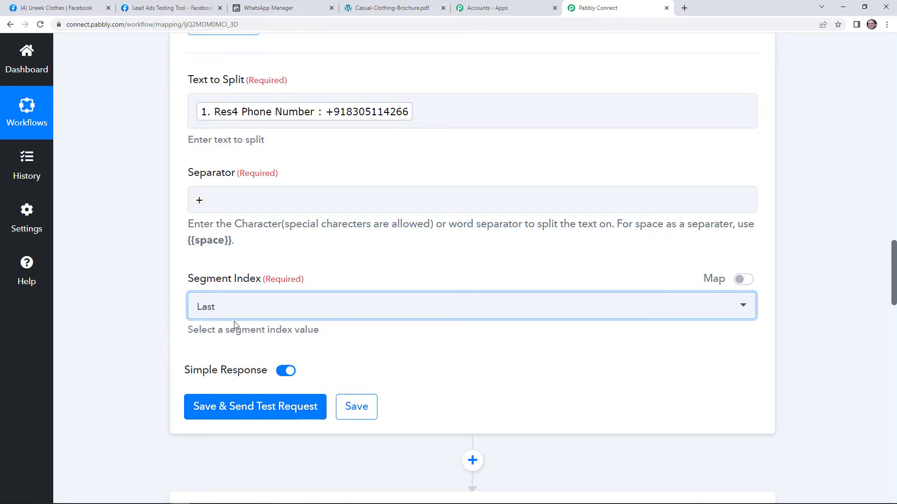
Step: Save the Split Text step and run a test split
{"action": "left_click", "coordinate": [270, 419]}
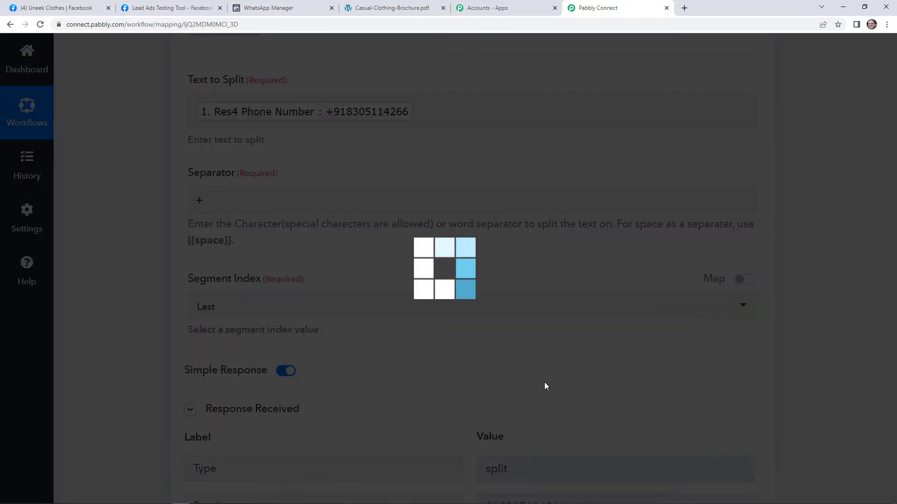
{"action": "scroll", "coordinate": [545, 384], "scroll_direction": "down", "scroll_amount": 5}
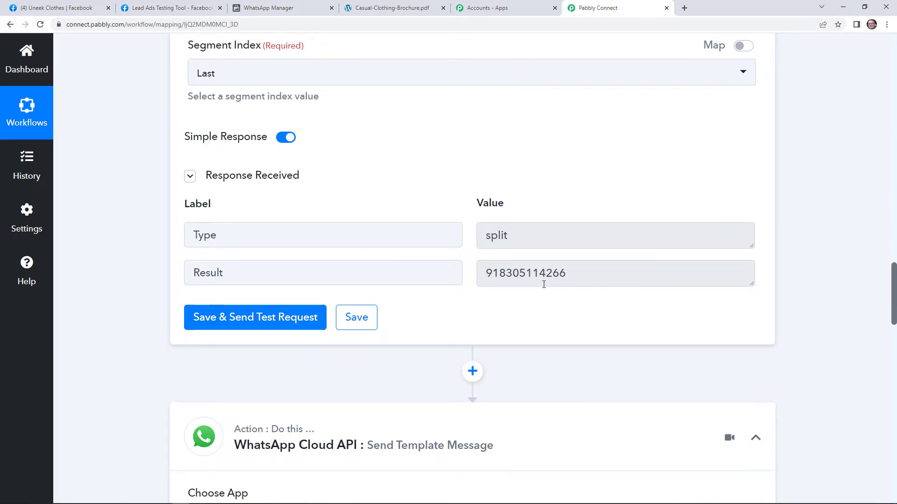
{"action": "scroll", "coordinate": [544, 284], "scroll_direction": "down", "scroll_amount": 12}
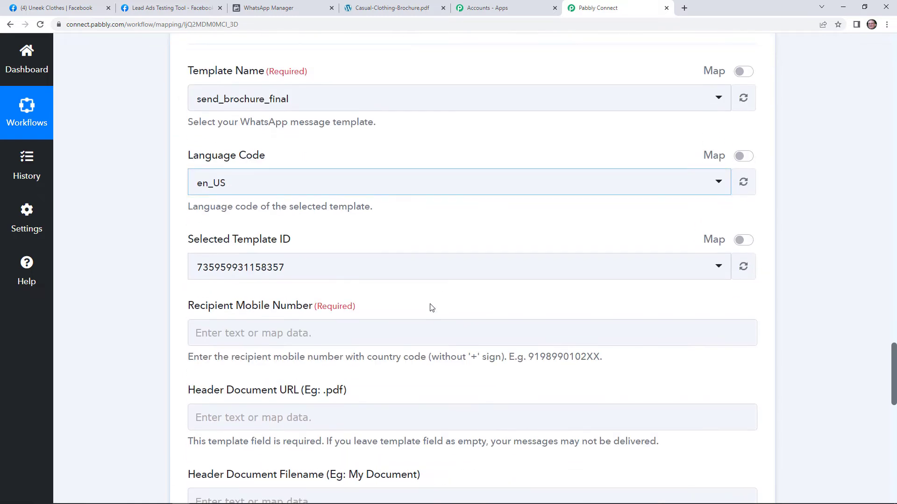
Step: Reconnect and save the WhatsApp Cloud API account connection
{"action": "left_click", "coordinate": [323, 328]}
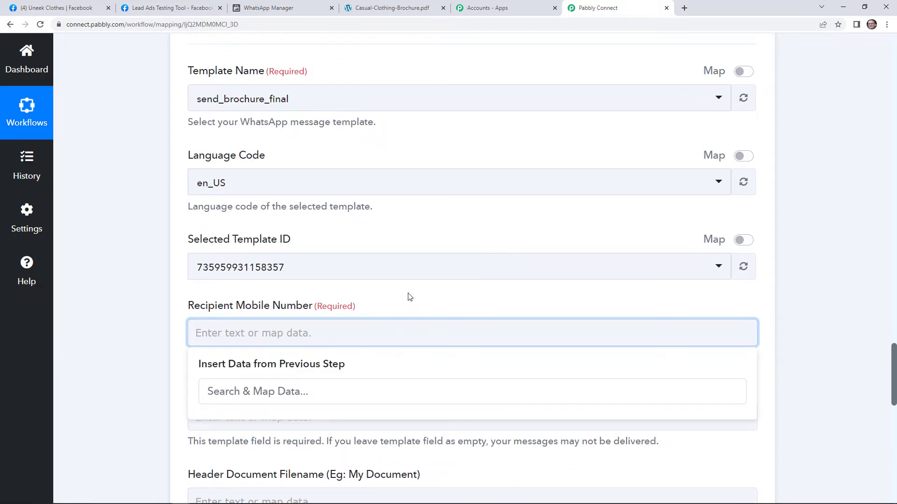
{"action": "scroll", "coordinate": [202, 106], "scroll_direction": "up", "scroll_amount": 2}
{"action": "left_click", "coordinate": [202, 106]}
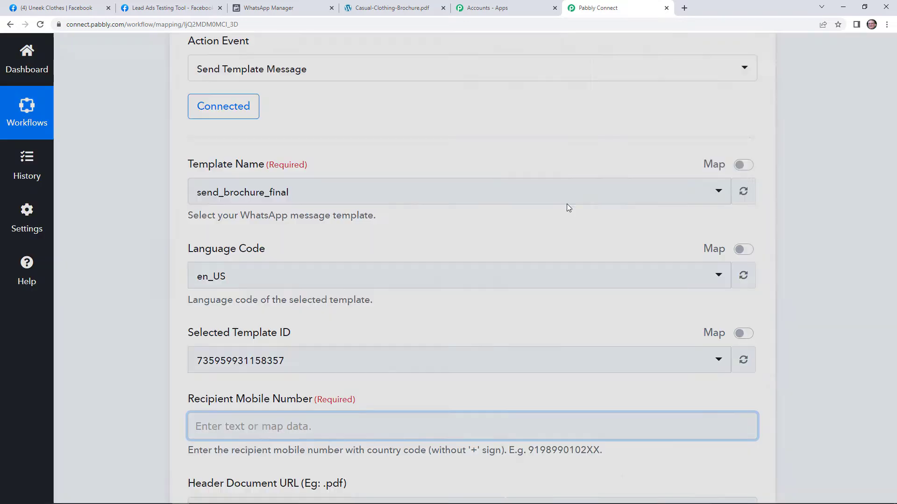
{"action": "left_click", "coordinate": [493, 486]}
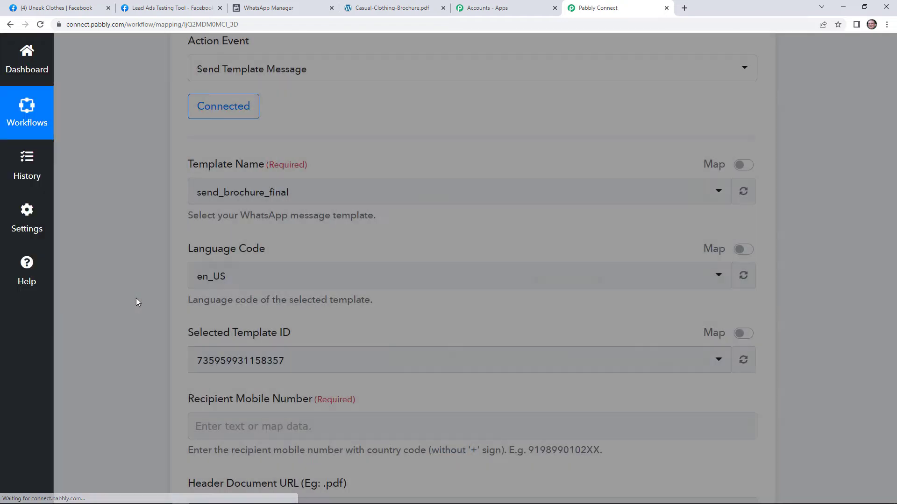
Step: Map the Split Text step's 2. Result into Recipient Mobile Number
{"action": "scroll", "coordinate": [138, 302], "scroll_direction": "down", "scroll_amount": 1}
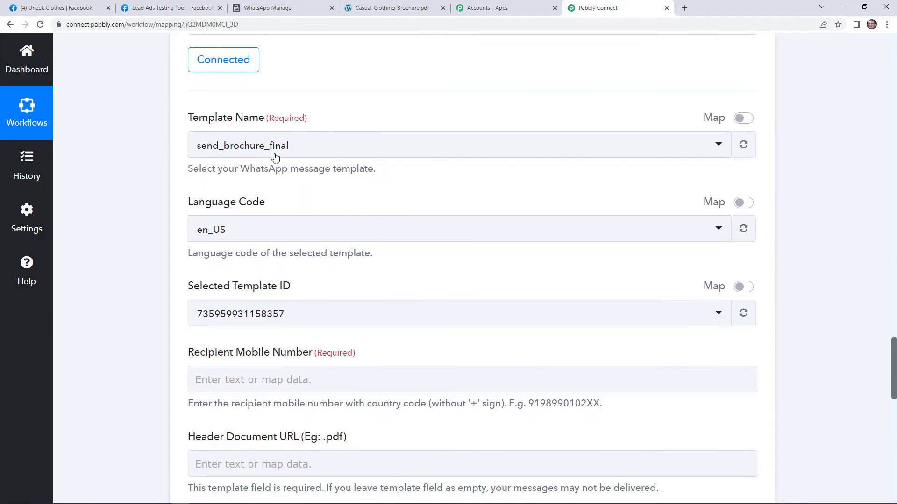
{"action": "scroll", "coordinate": [370, 284], "scroll_direction": "down", "scroll_amount": 3}
{"action": "left_click", "coordinate": [327, 239]}
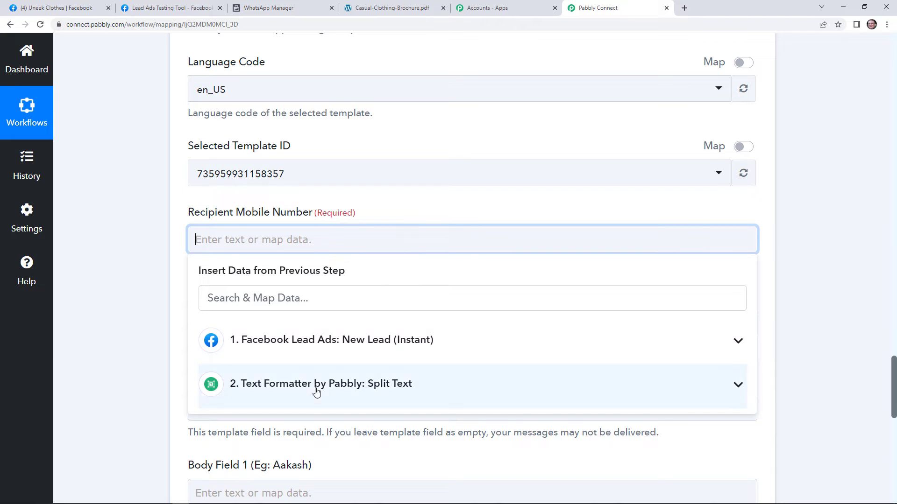
{"action": "left_click", "coordinate": [316, 390]}
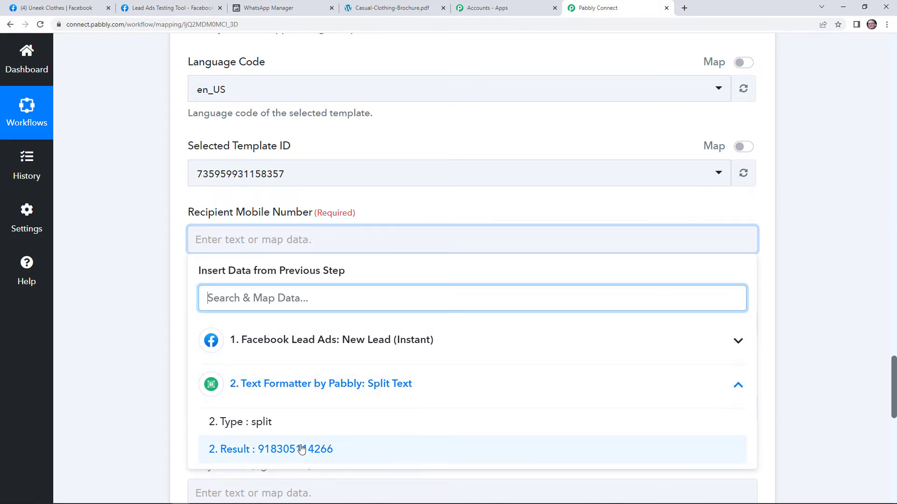
{"action": "left_click", "coordinate": [286, 448]}
{"action": "left_click", "coordinate": [138, 301]}
Step: Go to the Header Document URL field and check the template's header type in WhatsApp Manager
{"action": "scroll", "coordinate": [131, 285], "scroll_direction": "down", "scroll_amount": 2}
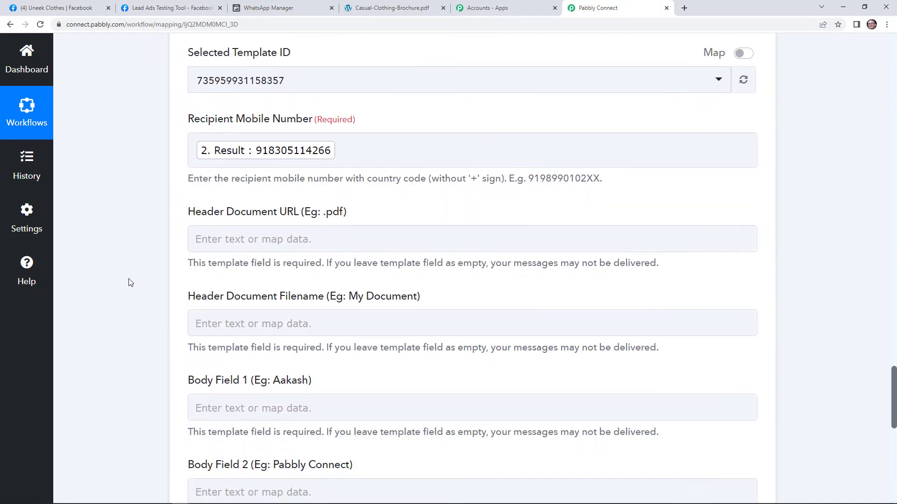
{"action": "left_click", "coordinate": [313, 251]}
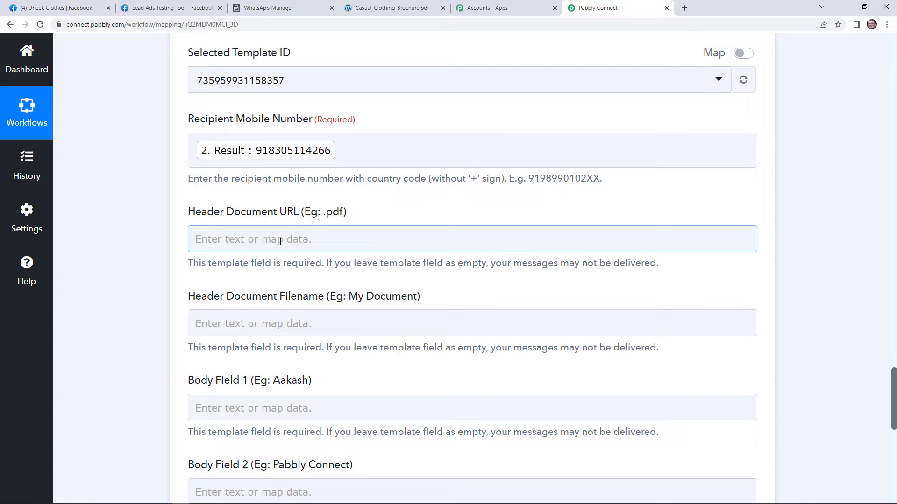
{"action": "left_click", "coordinate": [267, 8]}
Step: Confirm send_brochure_final uses a Document header, then bring up the Casual-Clothing-Brochure.pdf tab
{"action": "scroll", "coordinate": [397, 397], "scroll_direction": "up", "scroll_amount": 2}
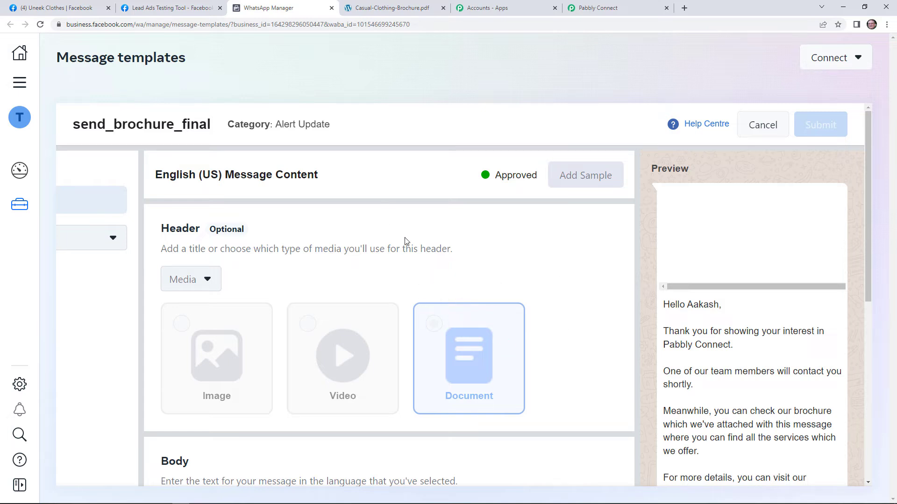
{"action": "left_click", "coordinate": [395, 6]}
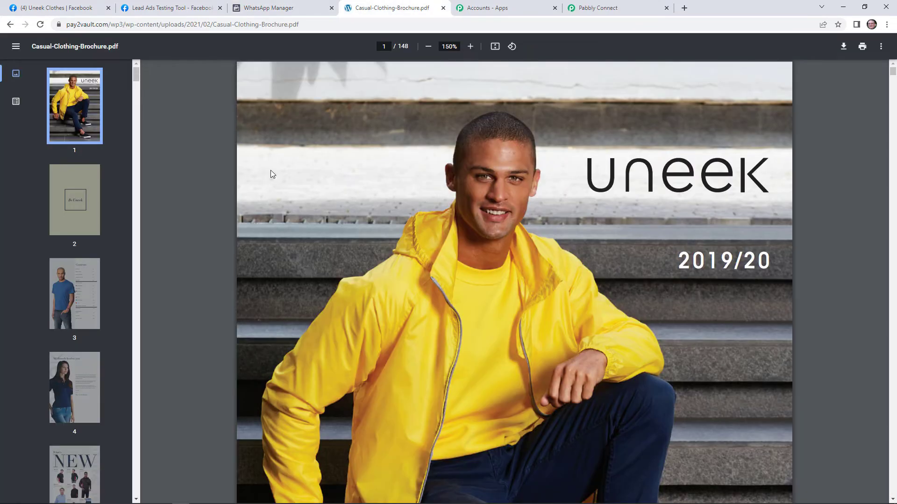
Step: Copy the Casual-Clothing-Brochure.pdf web address from the address bar and return to Pabbly Connect
{"action": "left_click", "coordinate": [79, 212]}
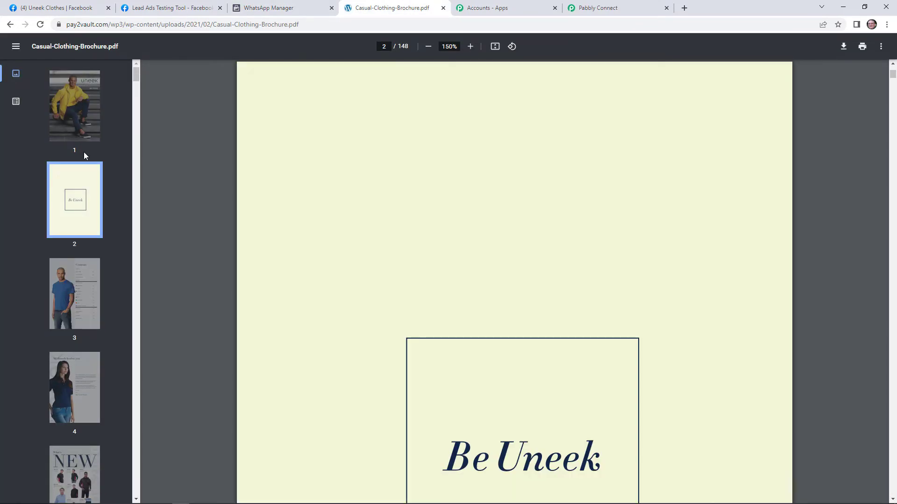
{"action": "left_click", "coordinate": [78, 100]}
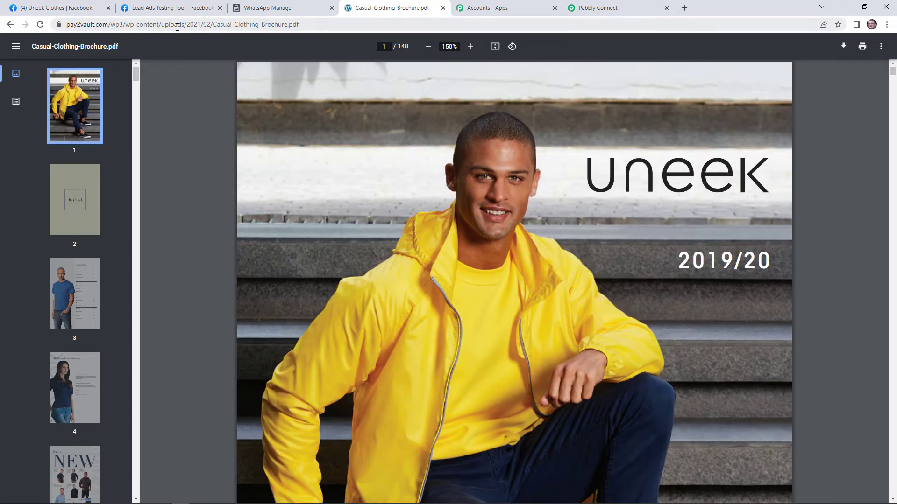
{"action": "left_click", "coordinate": [177, 25]}
{"action": "right_click", "coordinate": [177, 27]}
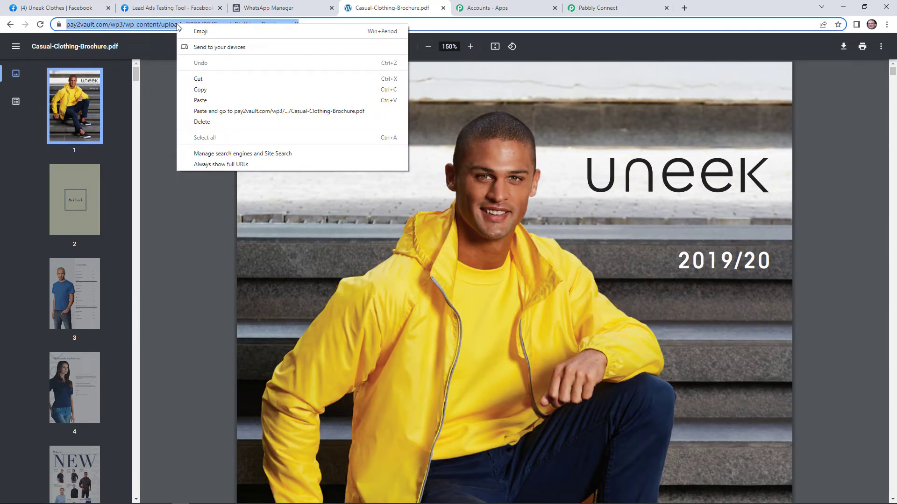
{"action": "left_click", "coordinate": [227, 88]}
{"action": "left_click", "coordinate": [602, 5]}
Step: Paste the brochure PDF link into Header Document URL
{"action": "left_click", "coordinate": [377, 250]}
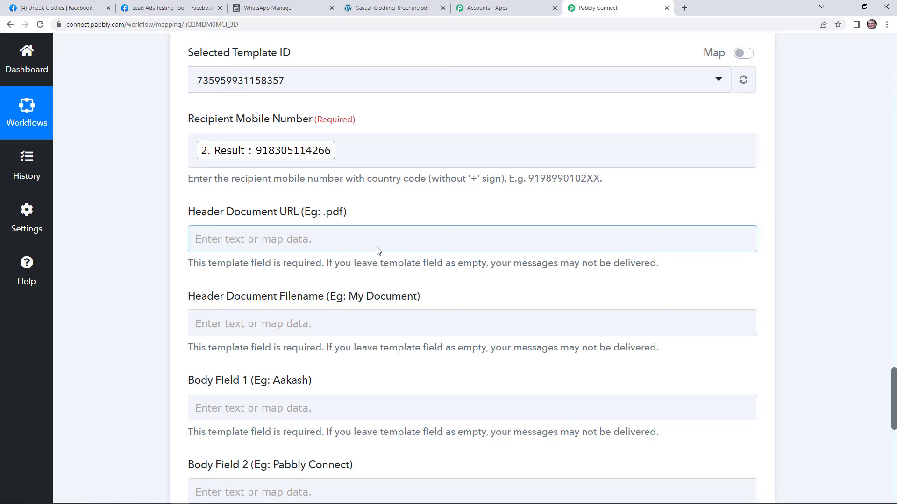
{"action": "right_click", "coordinate": [376, 248]}
{"action": "left_click", "coordinate": [365, 246]}
{"action": "right_click", "coordinate": [366, 247]}
{"action": "left_click", "coordinate": [380, 314]}
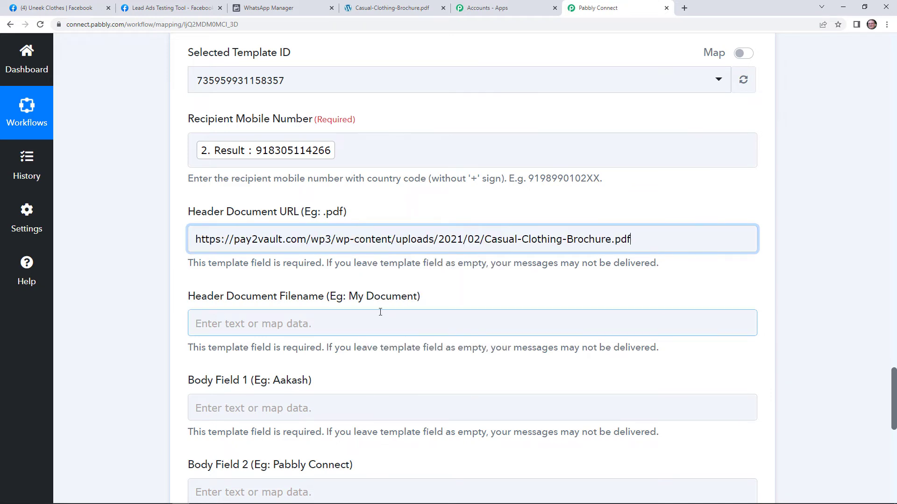
{"action": "scroll", "coordinate": [301, 285], "scroll_direction": "down", "scroll_amount": 1}
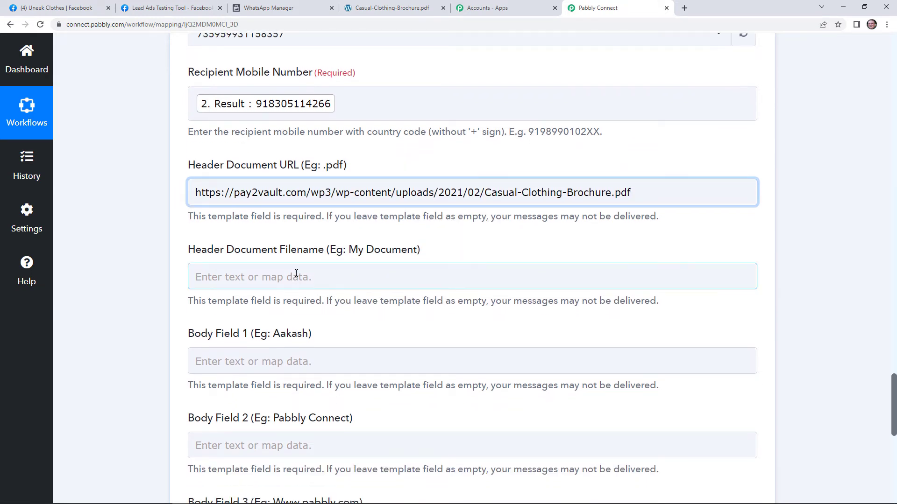
Step: Enter 'Uneek Clothes Brochure' as the header document filename, correcting the typo
{"action": "left_click", "coordinate": [296, 274]}
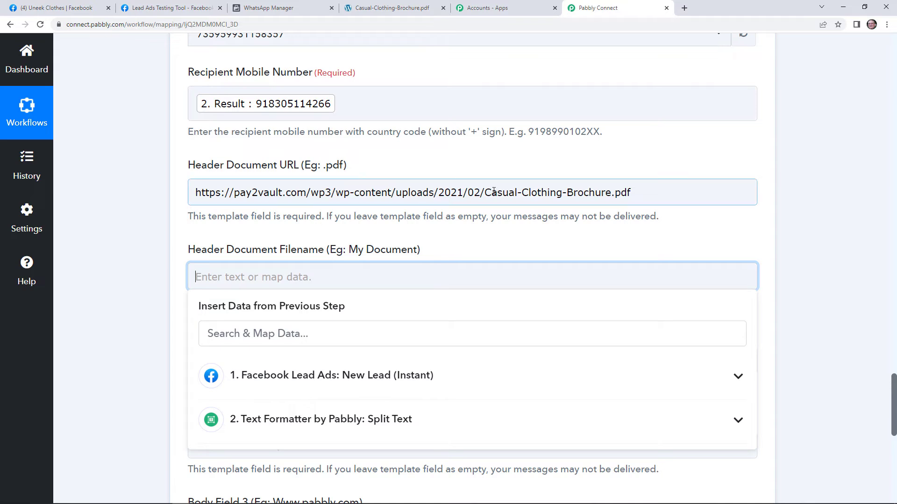
{"action": "double_click", "coordinate": [495, 195]}
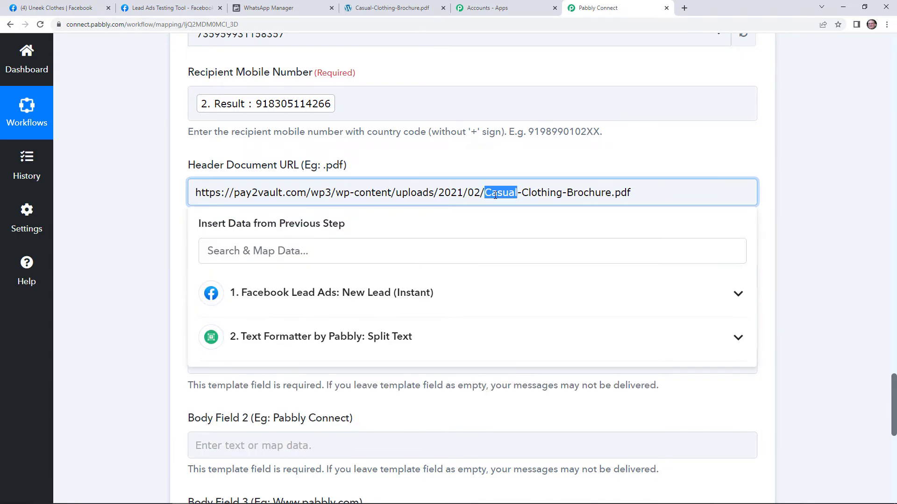
{"action": "left_click", "coordinate": [306, 273]}
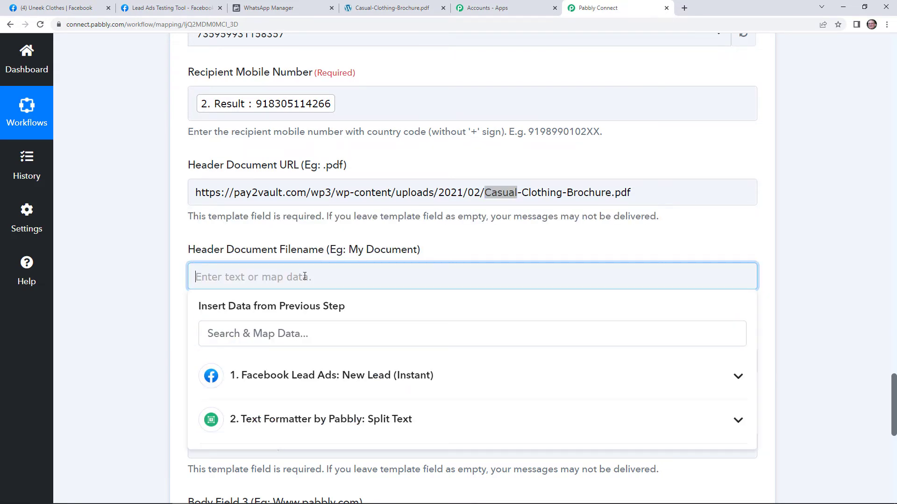
{"action": "type", "text": "Une"}
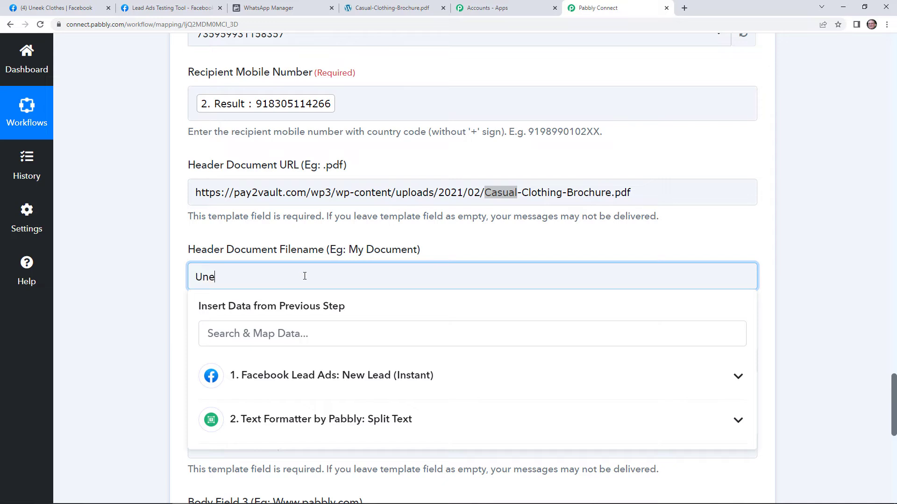
{"action": "type", "text": "ek Clothes Brothure"}
{"action": "left_click", "coordinate": [291, 277]}
{"action": "key", "text": "BackSpace"}
{"action": "type", "text": "c"}
{"action": "left_click", "coordinate": [461, 253]}
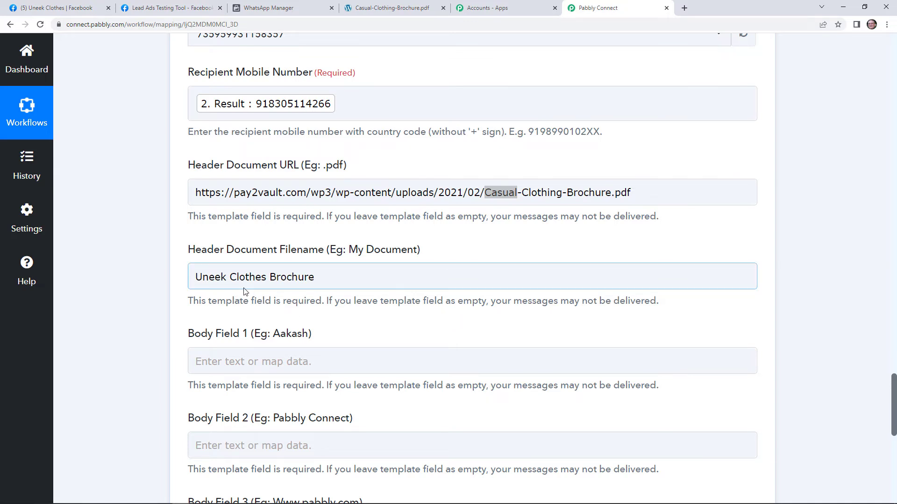
{"action": "scroll", "coordinate": [307, 330], "scroll_direction": "down", "scroll_amount": 3}
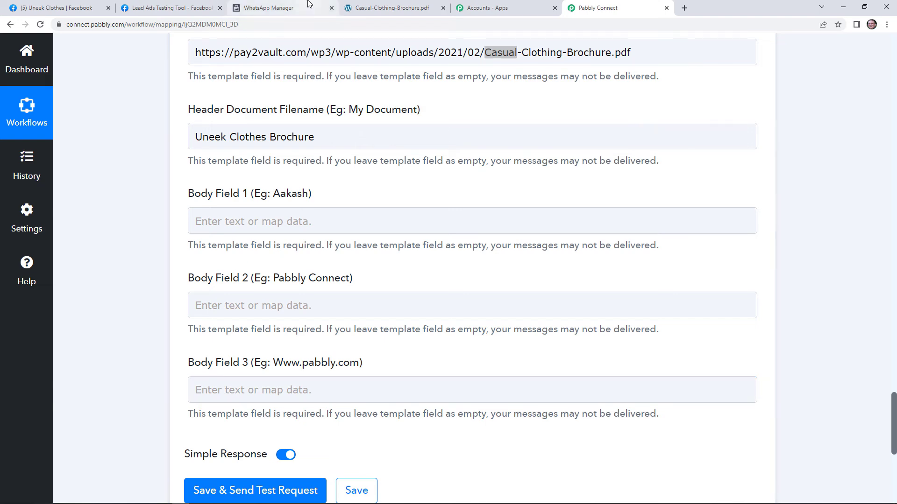
{"action": "left_click", "coordinate": [268, 7]}
Step: Check the template body's {{1}}, {{2}}, {{3}} placeholders, then return to Pabbly Connect's Body Field 1
{"action": "scroll", "coordinate": [585, 344], "scroll_direction": "down", "scroll_amount": 6}
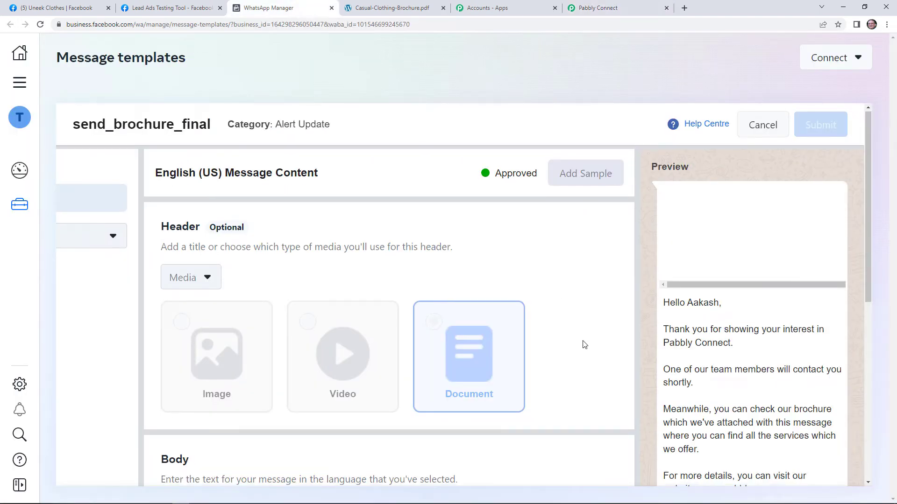
{"action": "scroll", "coordinate": [327, 254], "scroll_direction": "down", "scroll_amount": 1}
{"action": "scroll", "coordinate": [355, 260], "scroll_direction": "up", "scroll_amount": 1}
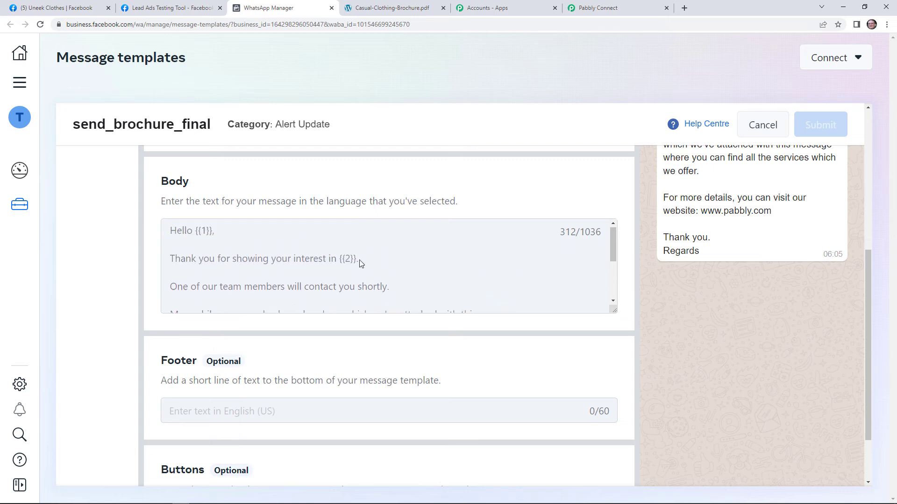
{"action": "scroll", "coordinate": [376, 275], "scroll_direction": "down", "scroll_amount": 3}
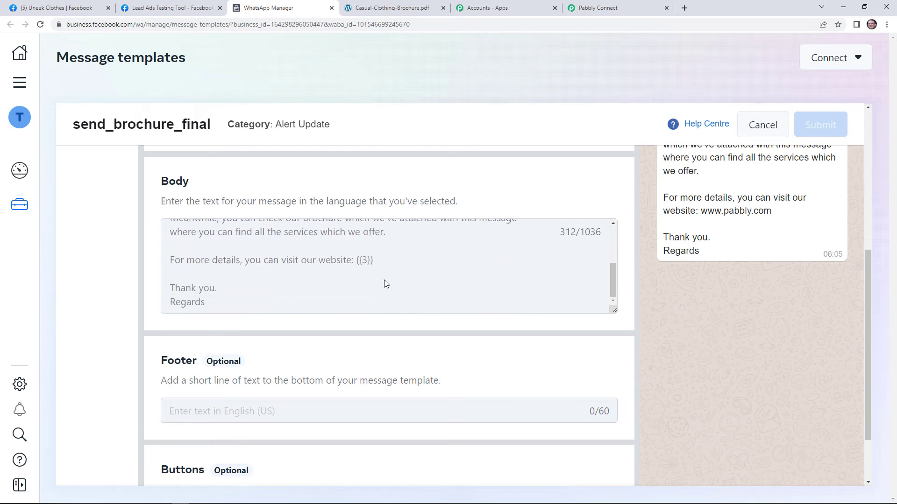
{"action": "scroll", "coordinate": [382, 279], "scroll_direction": "up", "scroll_amount": 3}
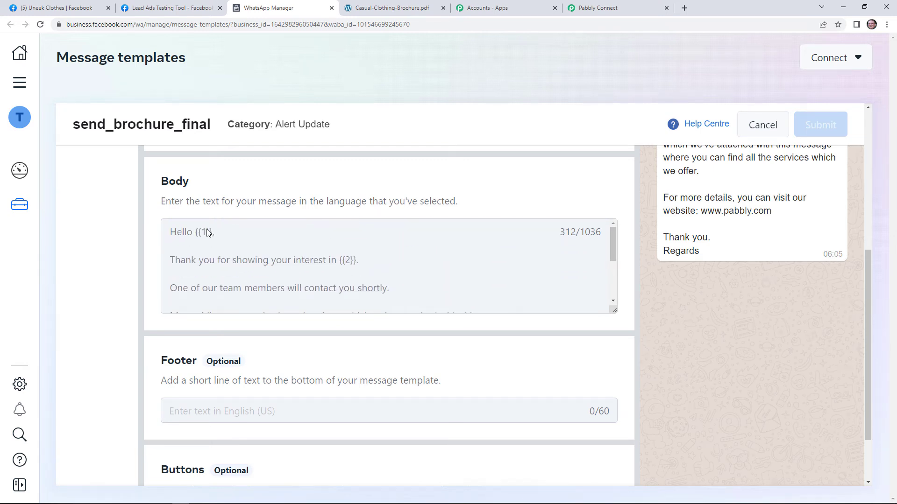
{"action": "scroll", "coordinate": [352, 296], "scroll_direction": "down", "scroll_amount": 3}
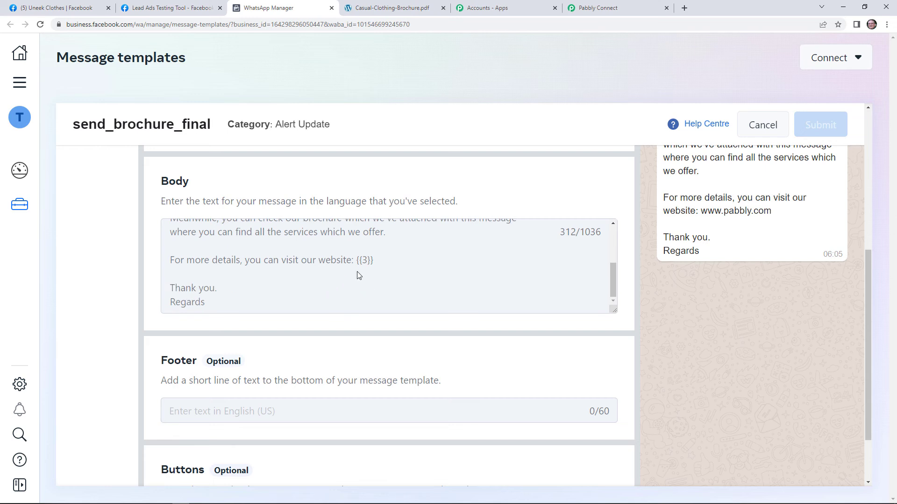
{"action": "scroll", "coordinate": [355, 276], "scroll_direction": "up", "scroll_amount": 4}
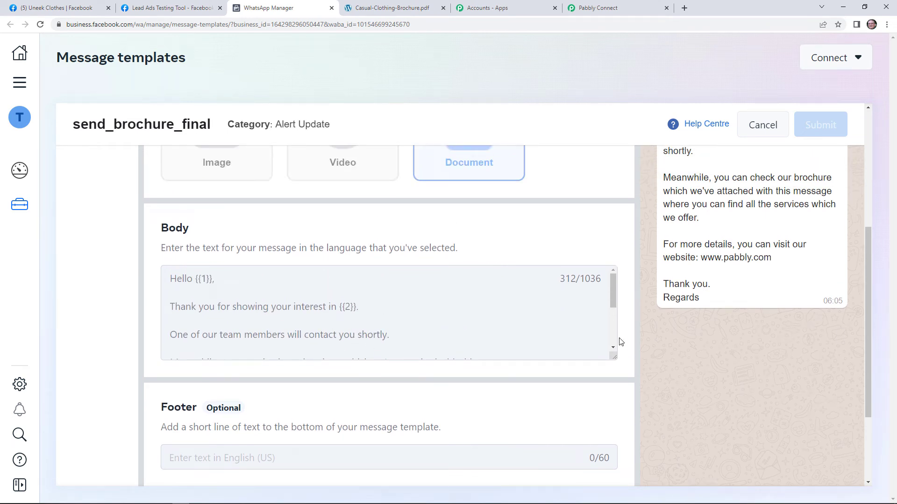
{"action": "scroll", "coordinate": [584, 329], "scroll_direction": "up", "scroll_amount": 2}
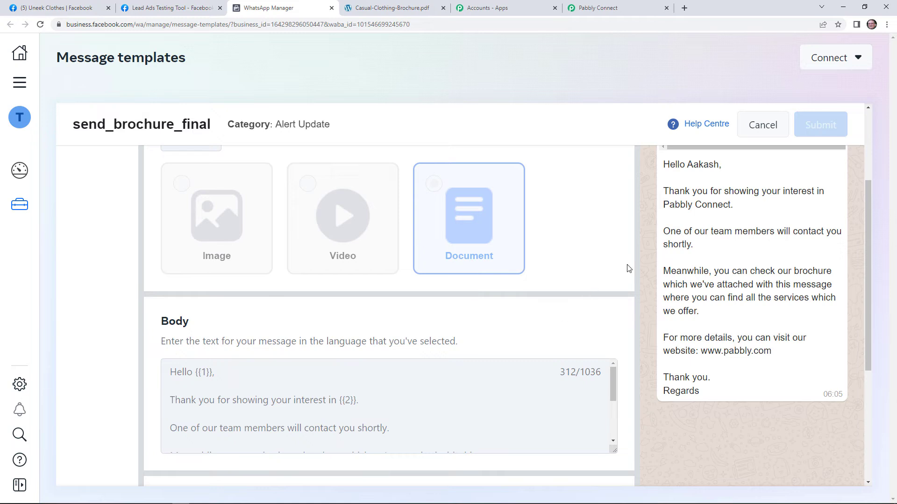
{"action": "scroll", "coordinate": [206, 404], "scroll_direction": "down", "scroll_amount": 2}
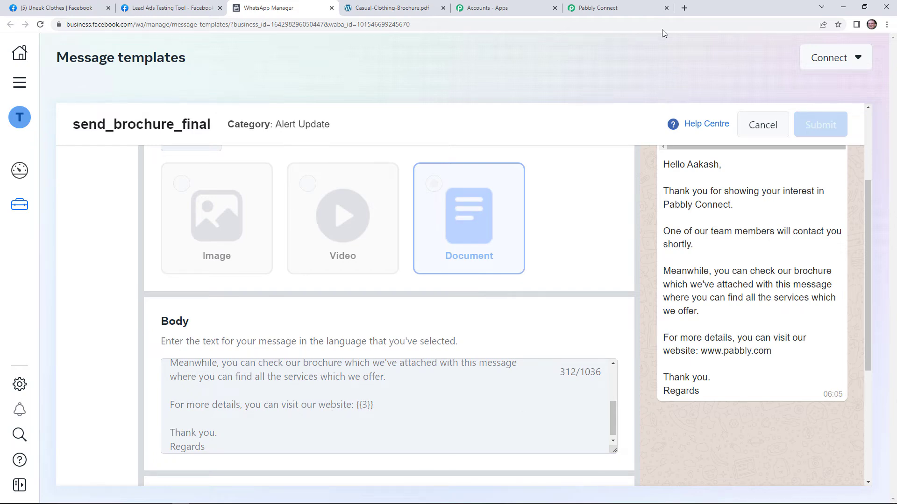
{"action": "left_click", "coordinate": [639, 6]}
{"action": "left_click", "coordinate": [393, 215]}
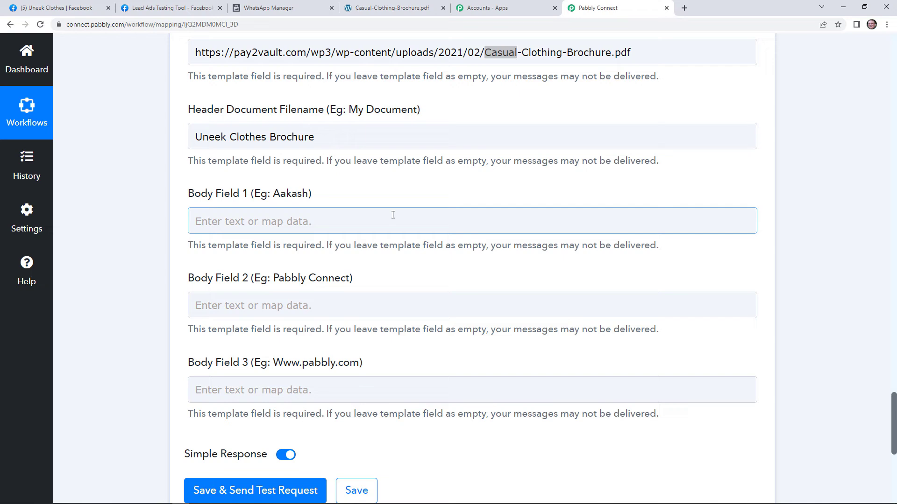
Step: Map the Facebook lead's Res4 Full Name into Body Field 1
{"action": "left_click", "coordinate": [328, 216]}
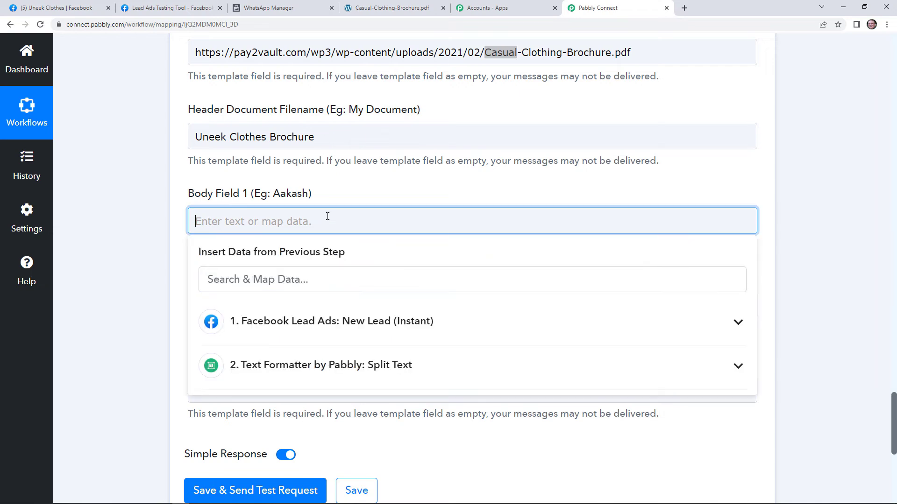
{"action": "left_click", "coordinate": [379, 325]}
{"action": "scroll", "coordinate": [379, 357], "scroll_direction": "down", "scroll_amount": 3}
{"action": "scroll", "coordinate": [390, 372], "scroll_direction": "down", "scroll_amount": 1}
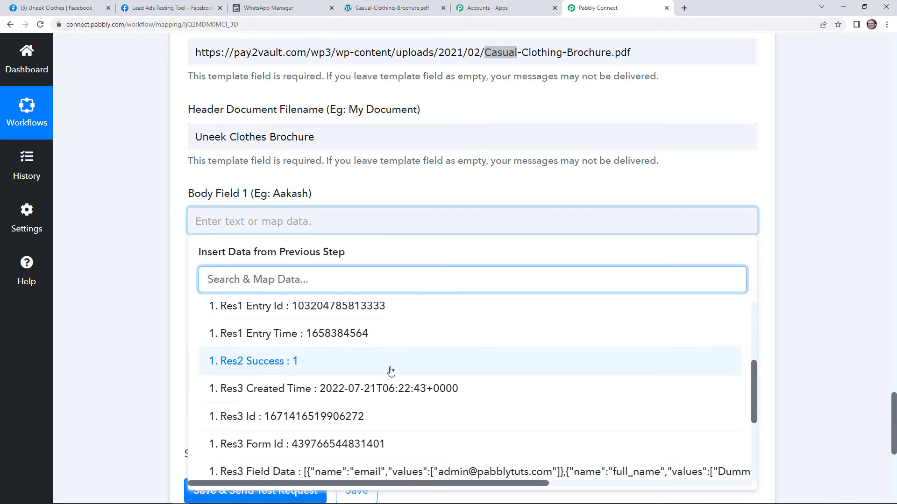
{"action": "scroll", "coordinate": [392, 372], "scroll_direction": "down", "scroll_amount": 3}
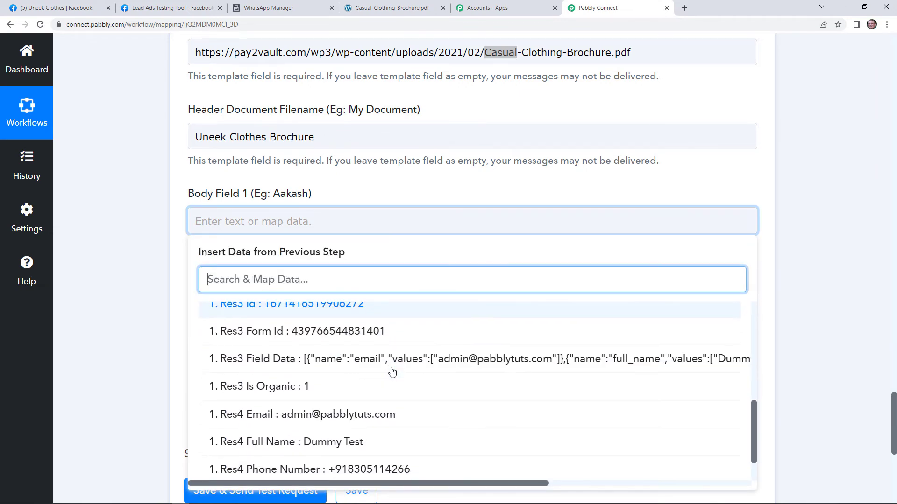
{"action": "left_click", "coordinate": [329, 448]}
{"action": "left_click", "coordinate": [424, 192]}
{"action": "scroll", "coordinate": [350, 239], "scroll_direction": "down", "scroll_amount": 2}
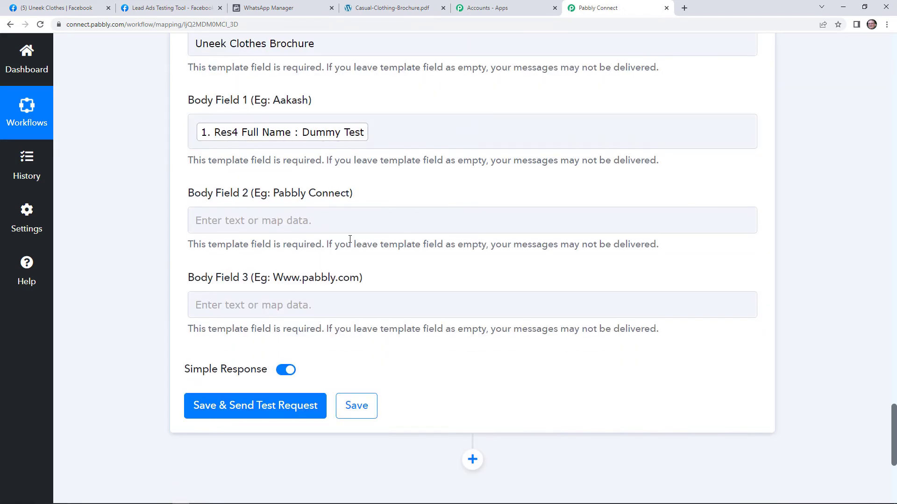
{"action": "left_click", "coordinate": [337, 226]}
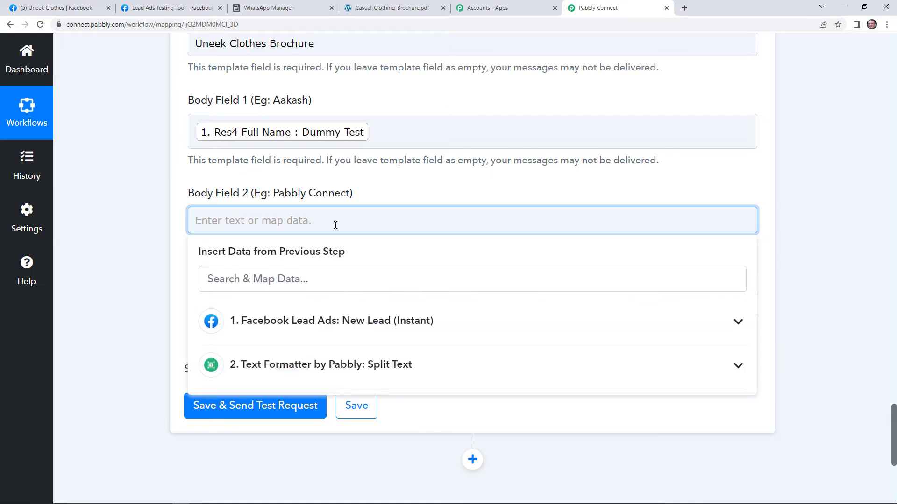
{"action": "type", "text": "Uneek"}
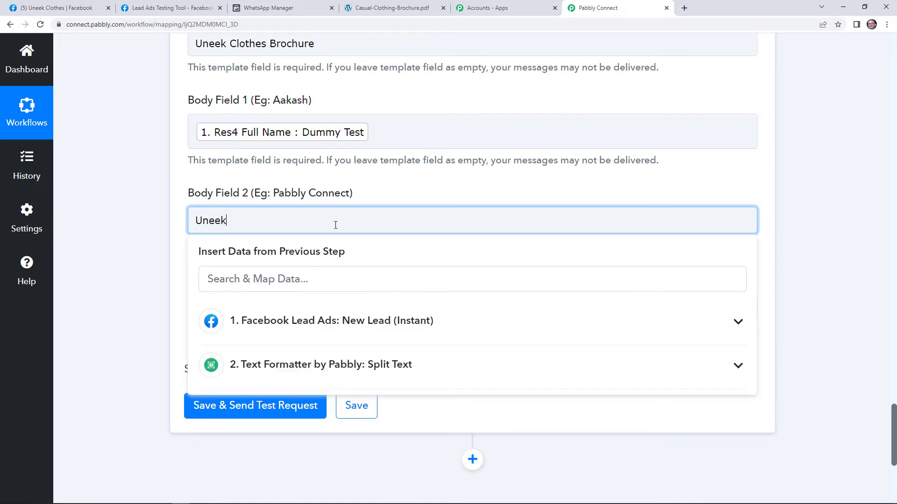
{"action": "type", "text": " Clothes"}
{"action": "left_click", "coordinate": [399, 199]}
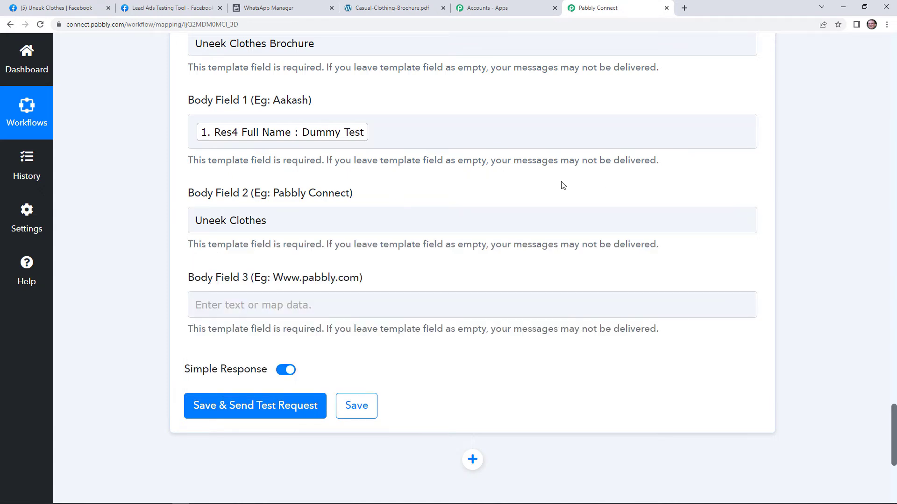
{"action": "left_click", "coordinate": [289, 310]}
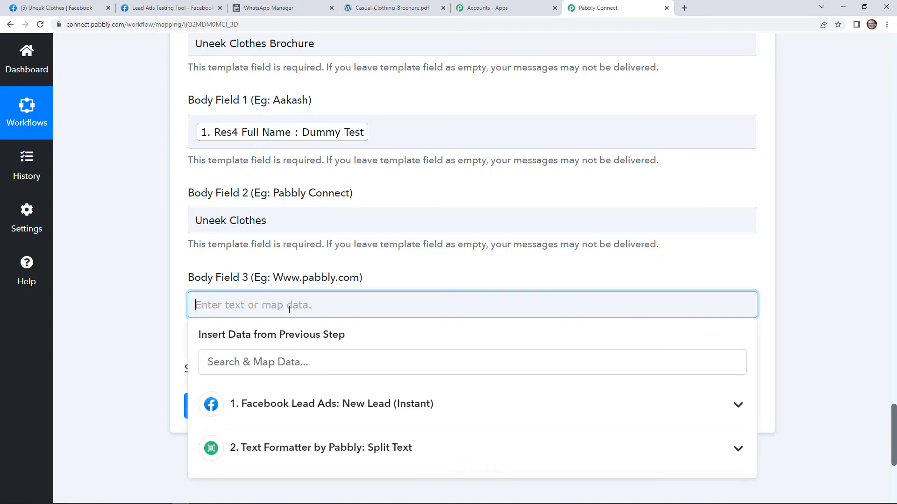
{"action": "type", "text": "https://"}
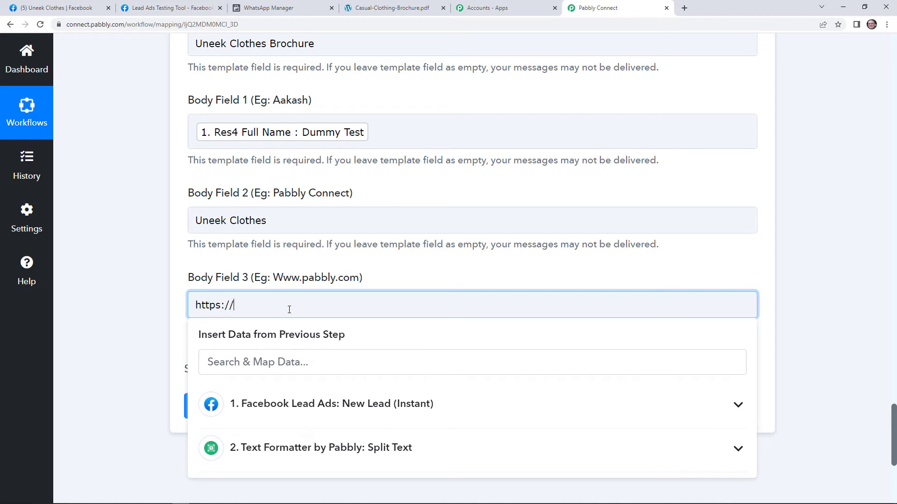
{"action": "type", "text": "www.pabbly.com"}
{"action": "left_click", "coordinate": [428, 271]}
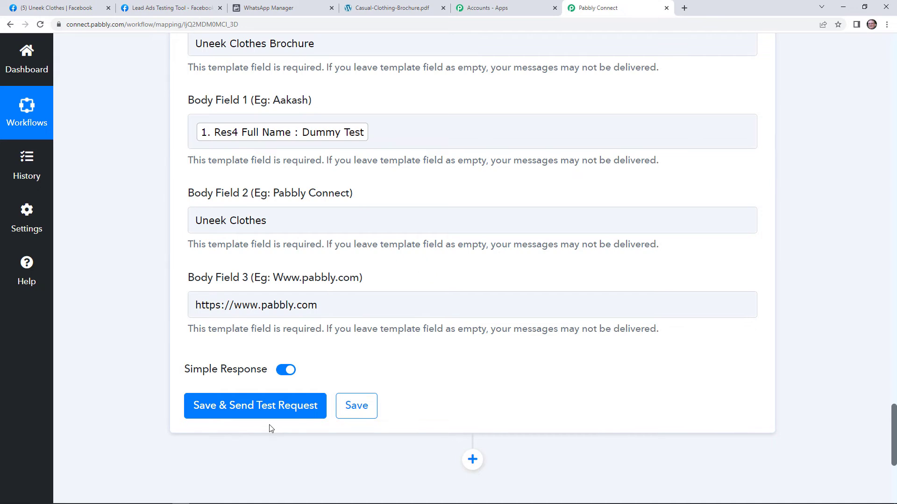
{"action": "scroll", "coordinate": [411, 284], "scroll_direction": "up", "scroll_amount": 2}
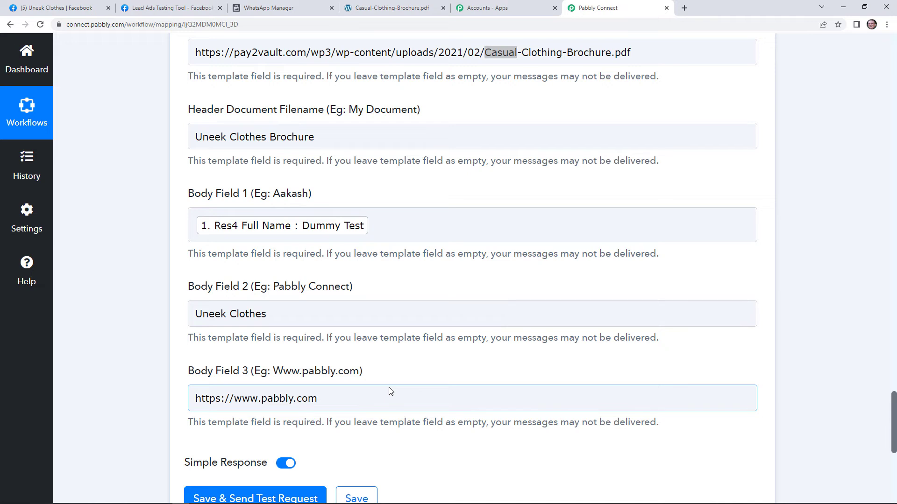
{"action": "scroll", "coordinate": [395, 391], "scroll_direction": "down", "scroll_amount": 2}
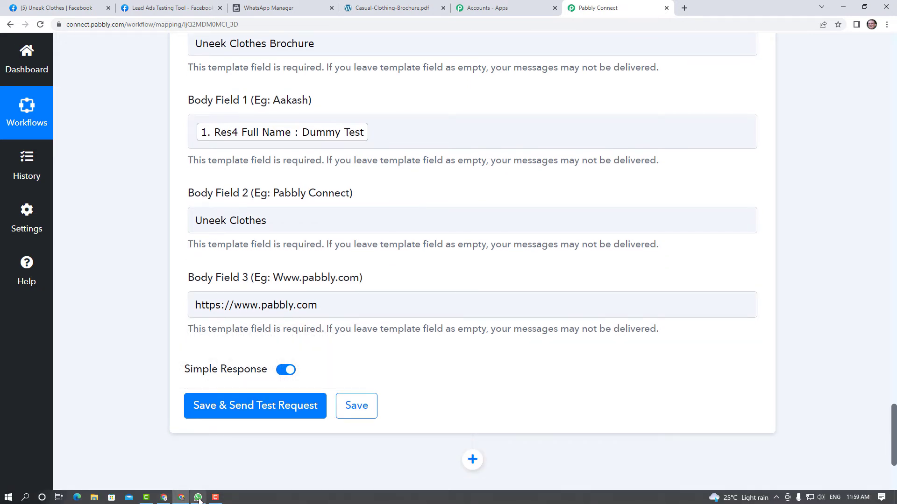
{"action": "left_click", "coordinate": [198, 498]}
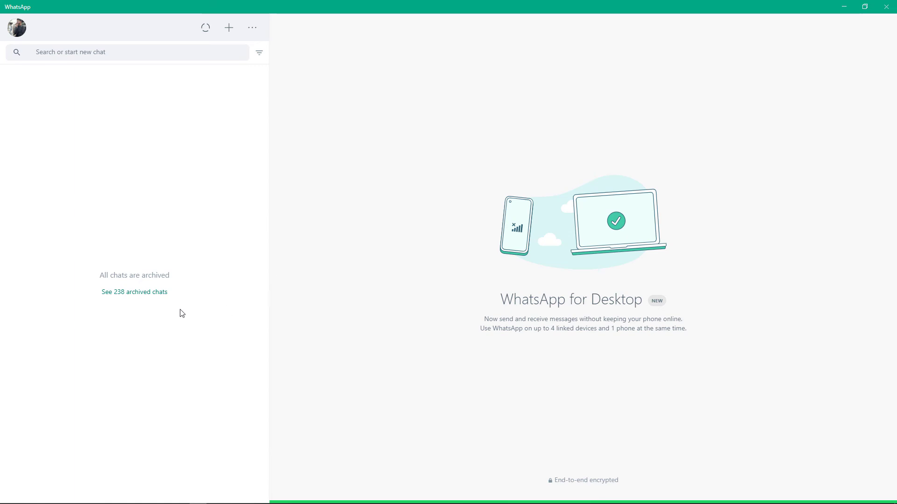
{"action": "mouse_move", "coordinate": [187, 503]}
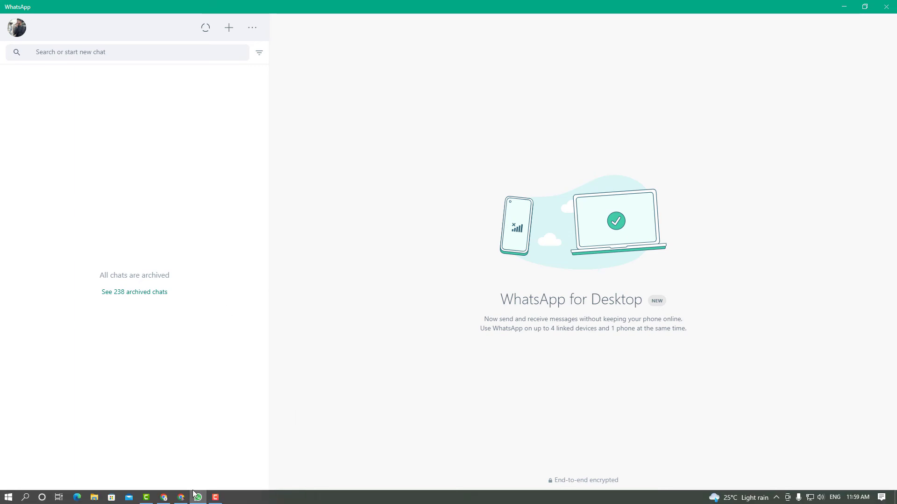
{"action": "left_click", "coordinate": [186, 500]}
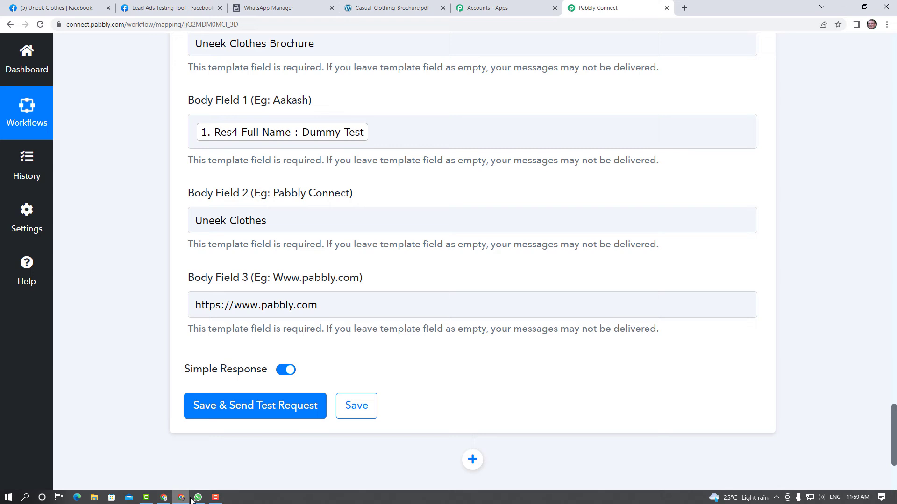
Step: Save the WhatsApp action, send a test request, and check the returned message ID
{"action": "left_click", "coordinate": [244, 416]}
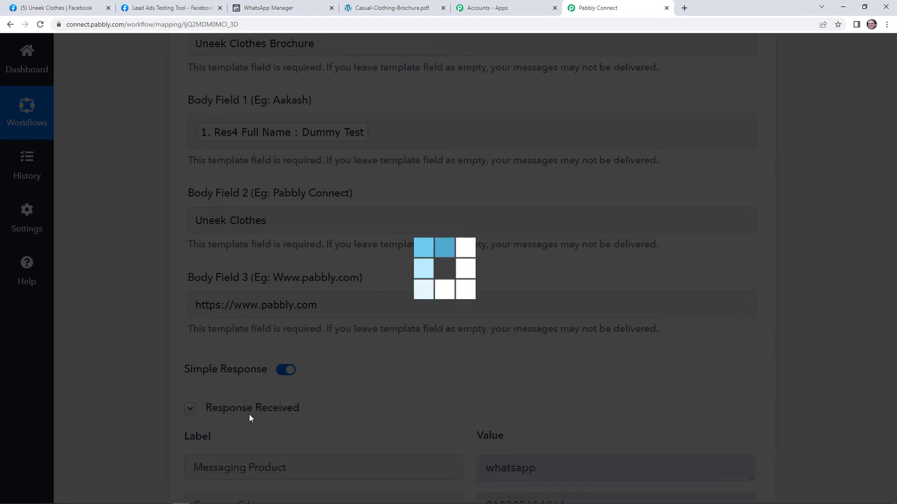
{"action": "scroll", "coordinate": [514, 365], "scroll_direction": "down", "scroll_amount": 3}
{"action": "scroll", "coordinate": [648, 260], "scroll_direction": "down", "scroll_amount": 1}
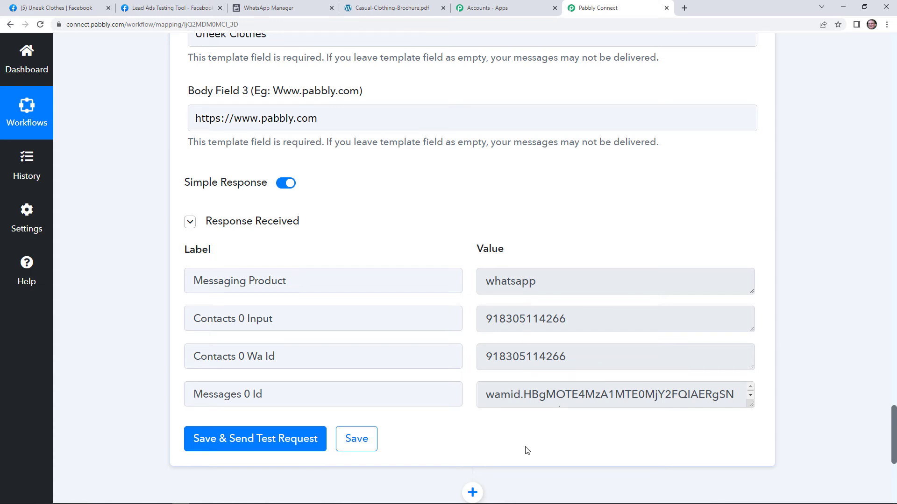
Step: Open the new brochure message in WhatsApp Desktop and save the Uneek Clothes Brochure PDF
{"action": "mouse_move", "coordinate": [182, 479]}
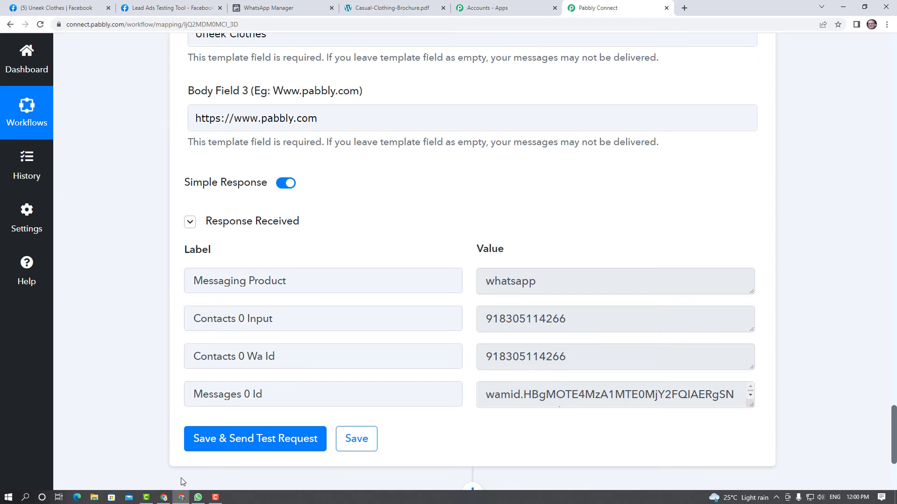
{"action": "left_click", "coordinate": [198, 497]}
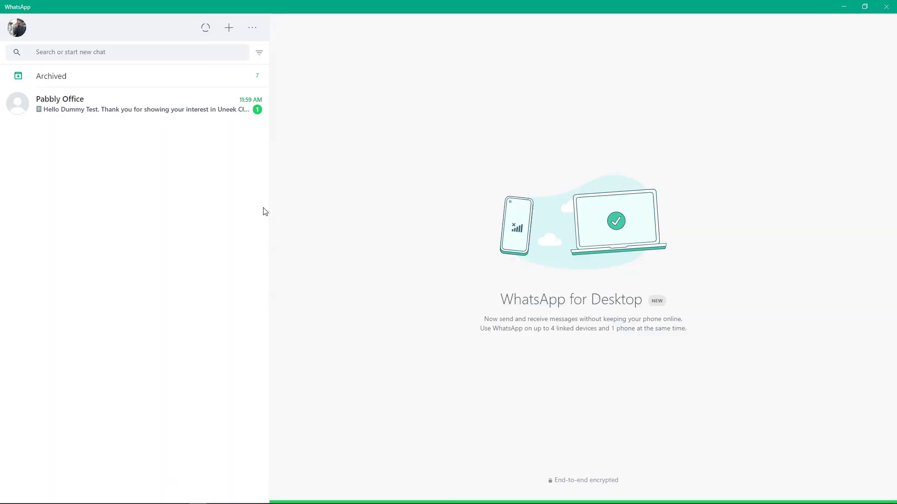
{"action": "left_click", "coordinate": [197, 116]}
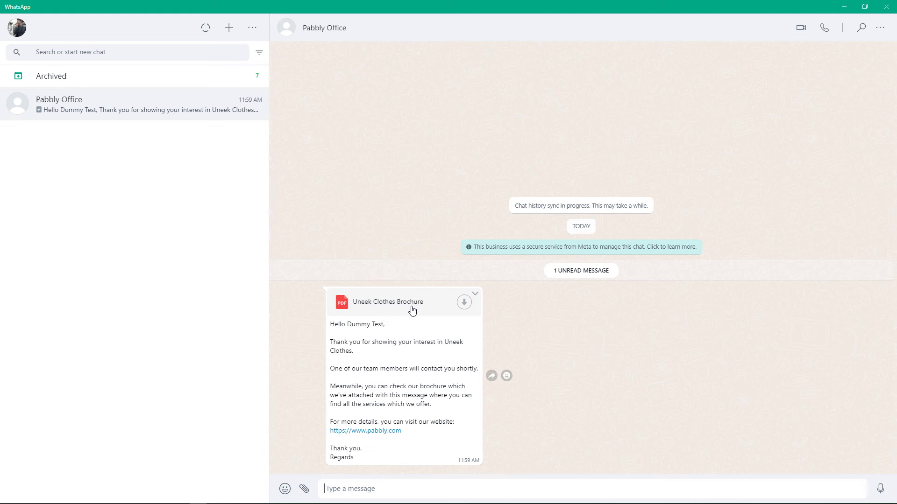
{"action": "left_click", "coordinate": [463, 303]}
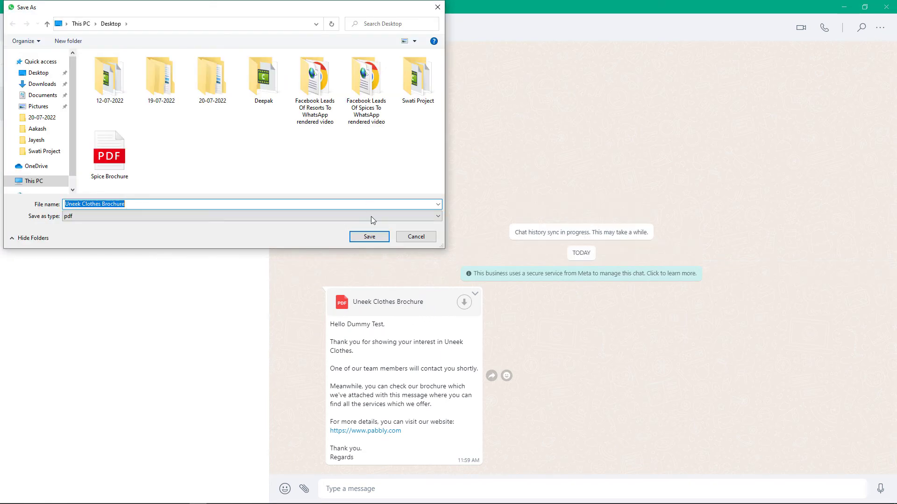
{"action": "left_click", "coordinate": [369, 237]}
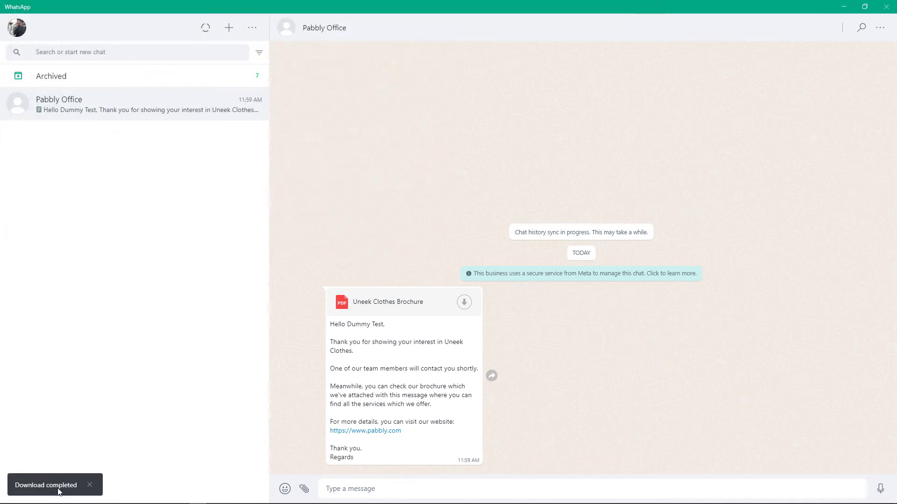
Step: Check the Casual-Clothing-Brochure.pdf document, then return to the Pabbly Connect workflow page
{"action": "left_click", "coordinate": [185, 498]}
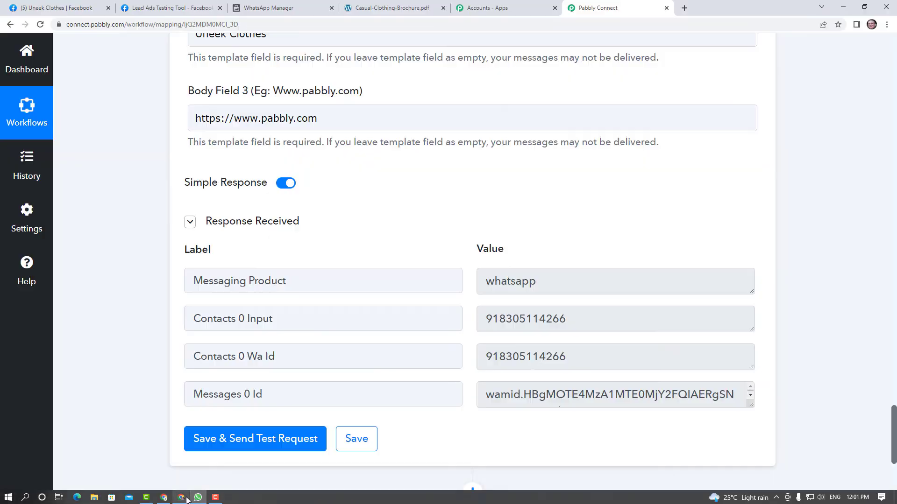
{"action": "left_click", "coordinate": [425, 3]}
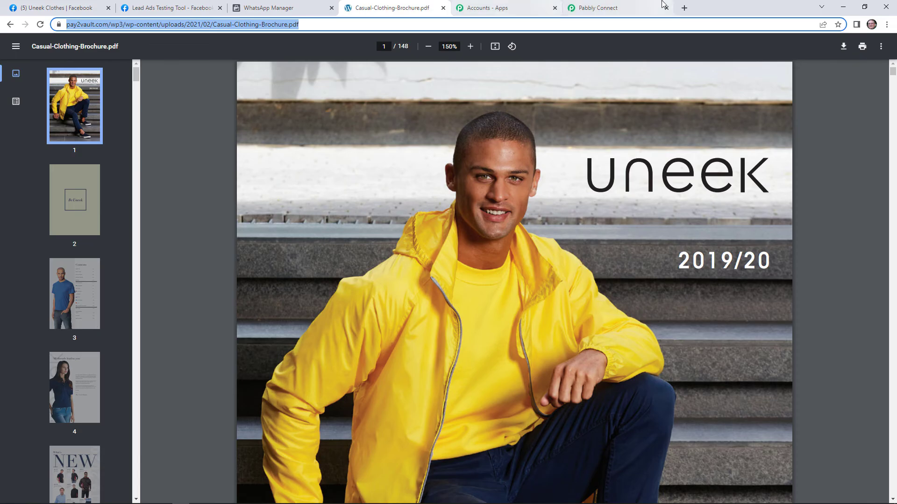
{"action": "left_click", "coordinate": [620, 7]}
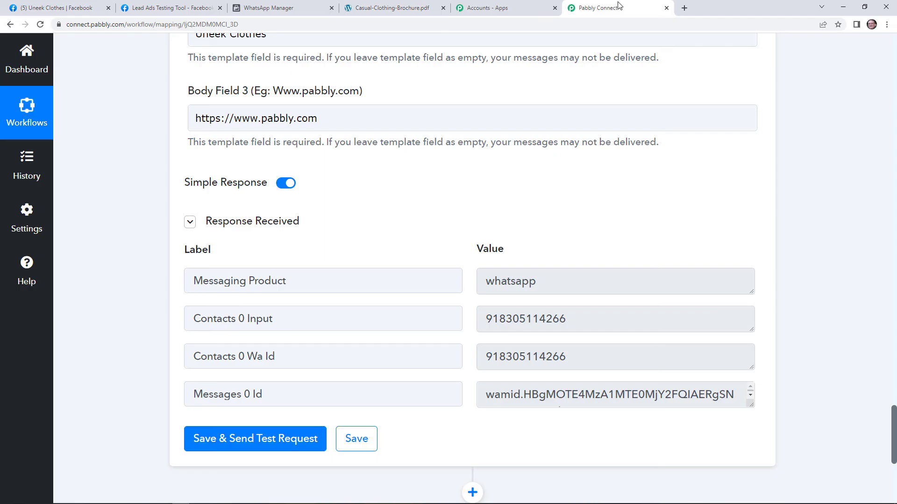
Step: Save the WhatsApp Cloud API step, dismiss the Data Saved Successfully confirmation, and return to the workflow's top
{"action": "left_click", "coordinate": [359, 446]}
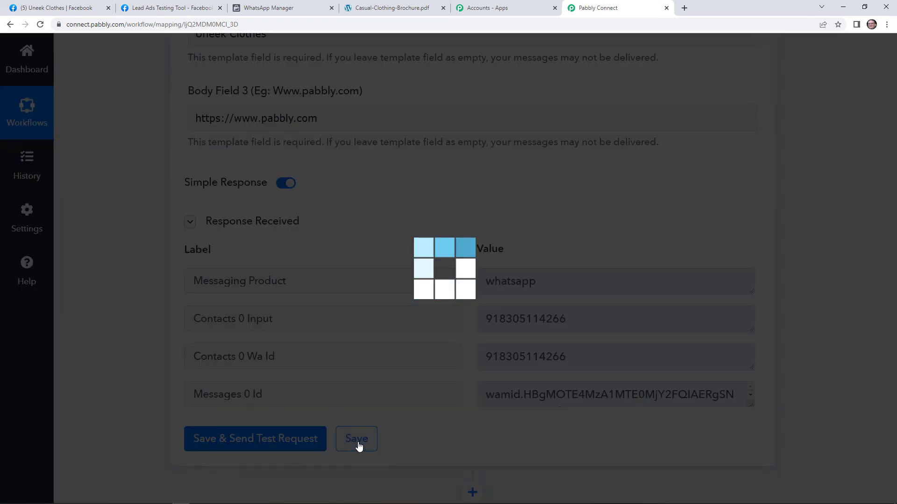
{"action": "left_click", "coordinate": [438, 319]}
{"action": "scroll", "coordinate": [579, 271], "scroll_direction": "up", "scroll_amount": 1}
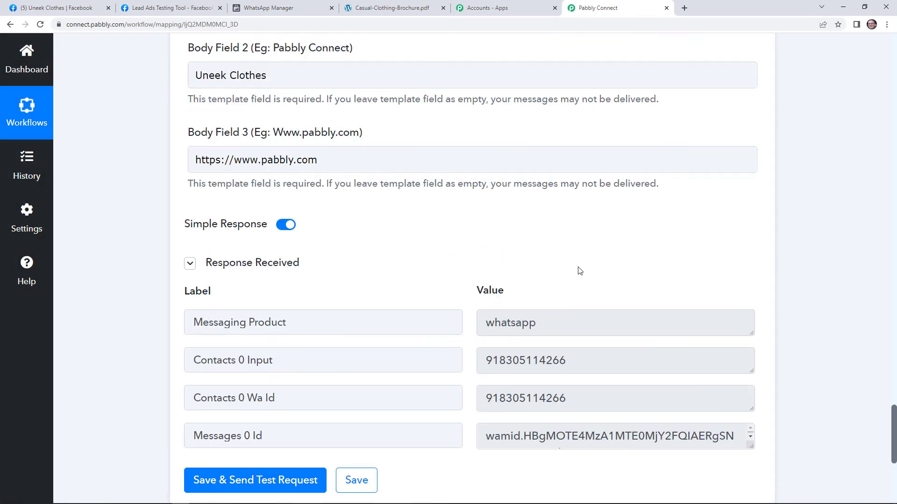
{"action": "scroll", "coordinate": [649, 346], "scroll_direction": "up", "scroll_amount": 9}
{"action": "left_click_drag", "start_coordinate": [894, 374], "coordinate": [894, 65]}
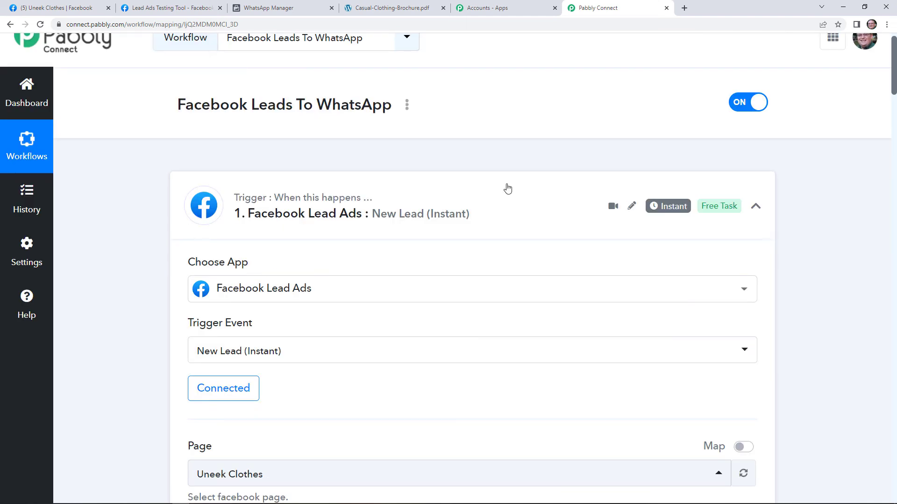
{"action": "scroll", "coordinate": [513, 191], "scroll_direction": "up", "scroll_amount": 1}
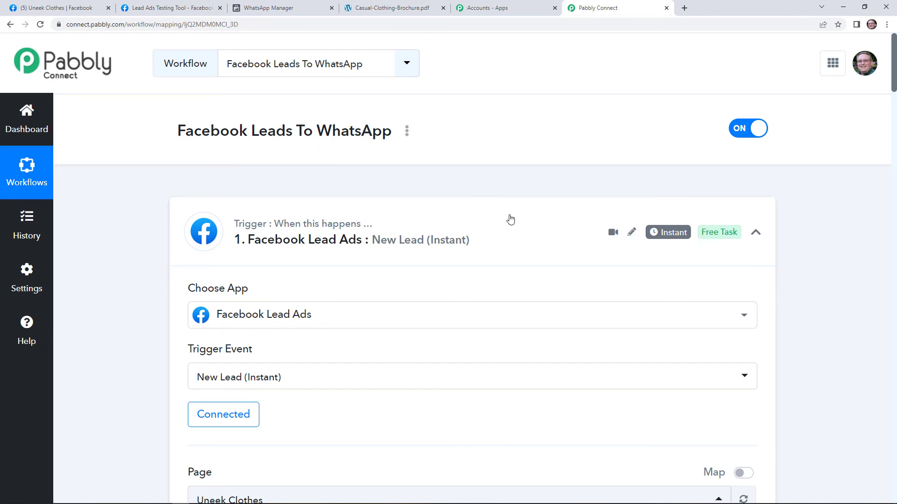
{"action": "scroll", "coordinate": [556, 274], "scroll_direction": "down", "scroll_amount": 1}
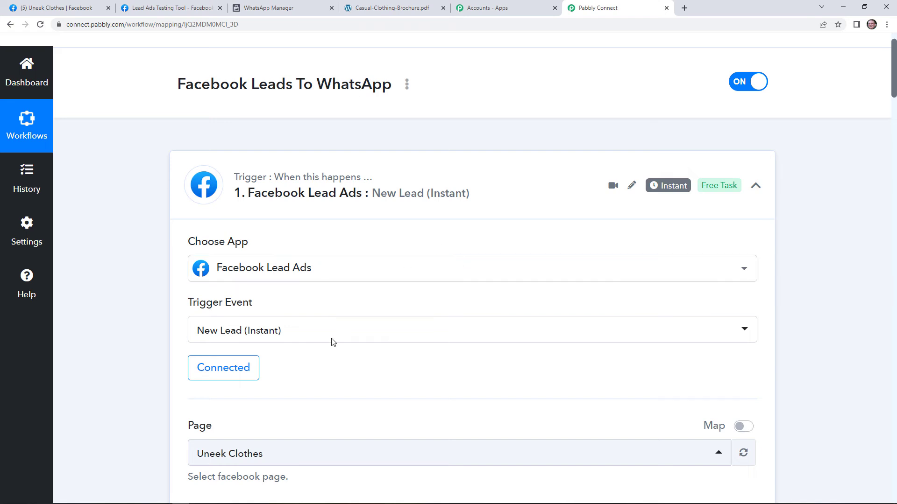
{"action": "scroll", "coordinate": [356, 313], "scroll_direction": "down", "scroll_amount": 2}
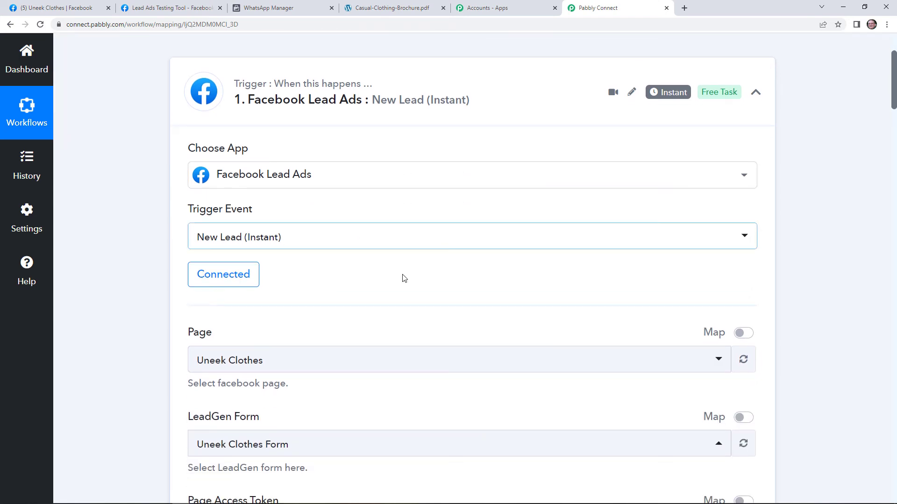
{"action": "scroll", "coordinate": [321, 290], "scroll_direction": "down", "scroll_amount": 3}
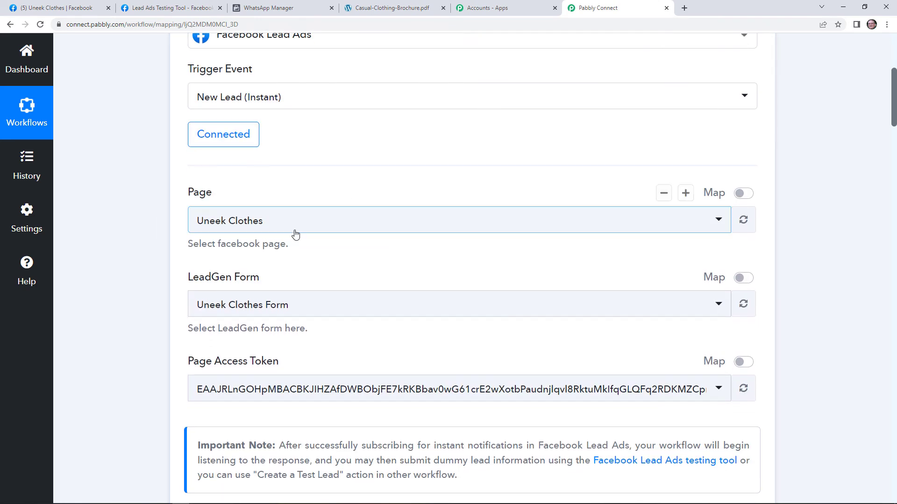
{"action": "scroll", "coordinate": [316, 243], "scroll_direction": "down", "scroll_amount": 4}
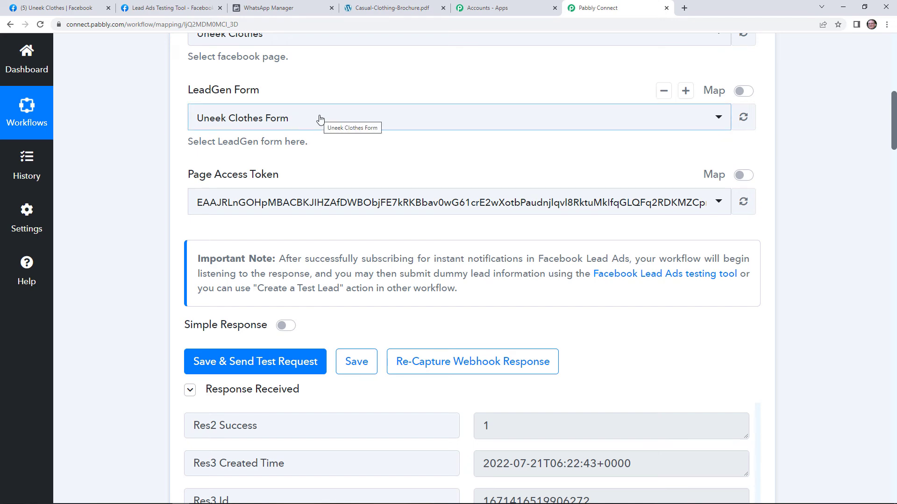
{"action": "scroll", "coordinate": [350, 160], "scroll_direction": "down", "scroll_amount": 5}
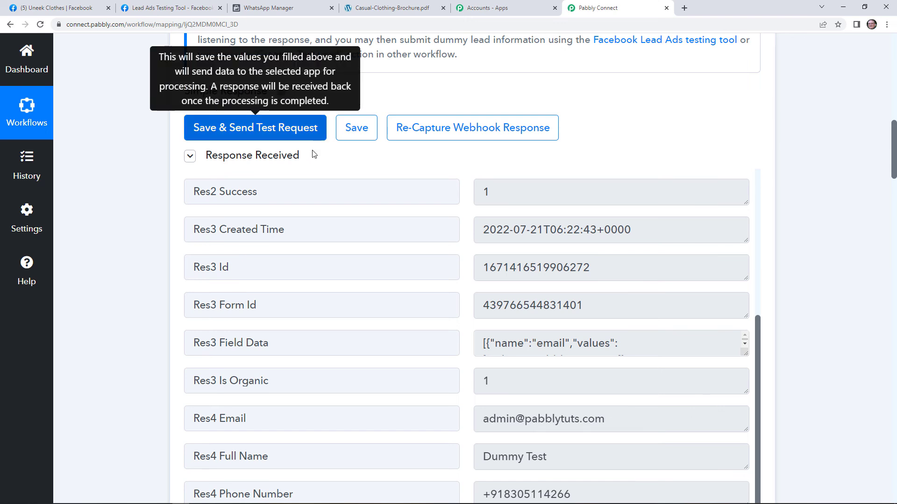
{"action": "scroll", "coordinate": [337, 238], "scroll_direction": "up", "scroll_amount": 1}
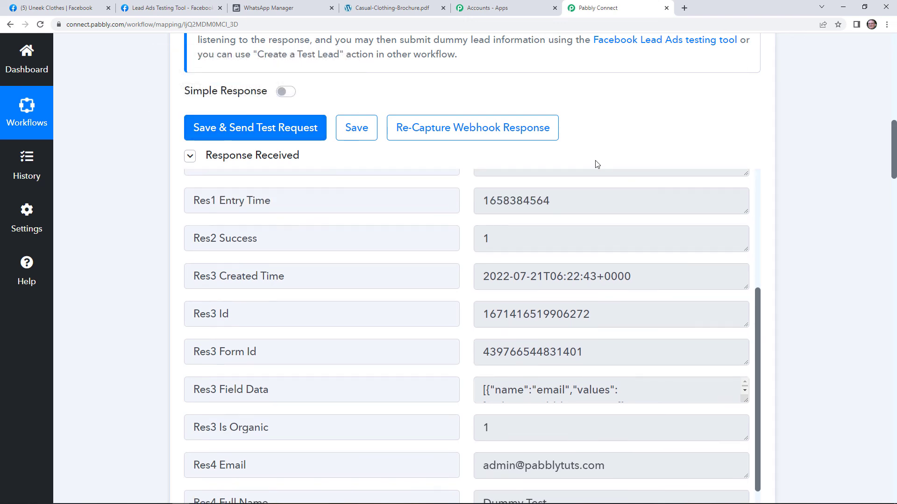
{"action": "scroll", "coordinate": [598, 149], "scroll_direction": "up", "scroll_amount": 1}
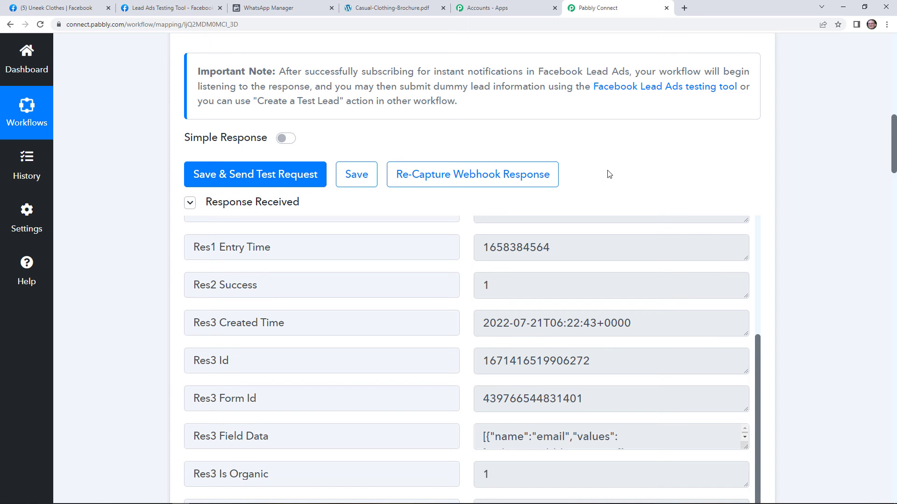
{"action": "scroll", "coordinate": [820, 220], "scroll_direction": "down", "scroll_amount": 2}
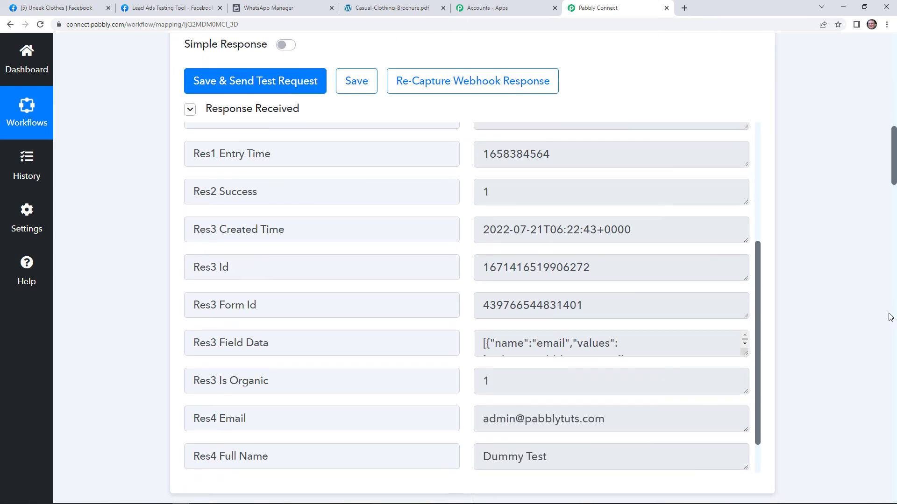
{"action": "scroll", "coordinate": [890, 314], "scroll_direction": "down", "scroll_amount": 8}
{"action": "scroll", "coordinate": [862, 327], "scroll_direction": "down", "scroll_amount": 15}
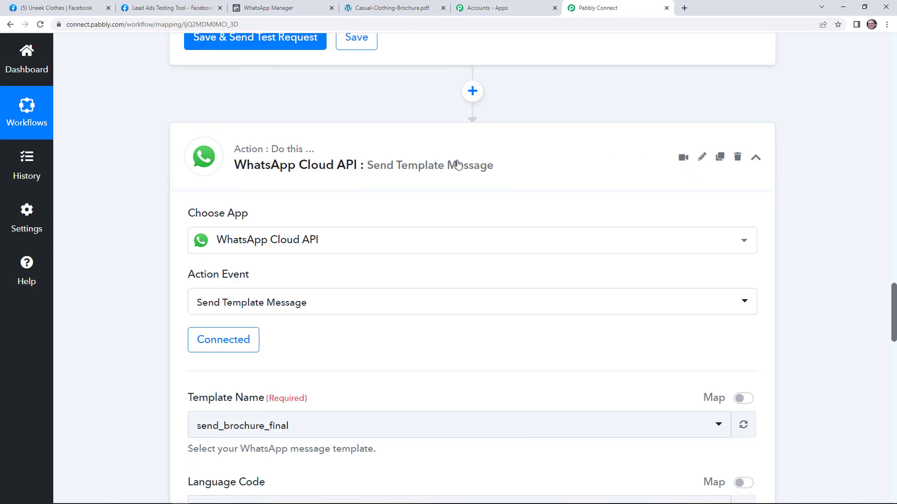
{"action": "scroll", "coordinate": [405, 185], "scroll_direction": "down", "scroll_amount": 2}
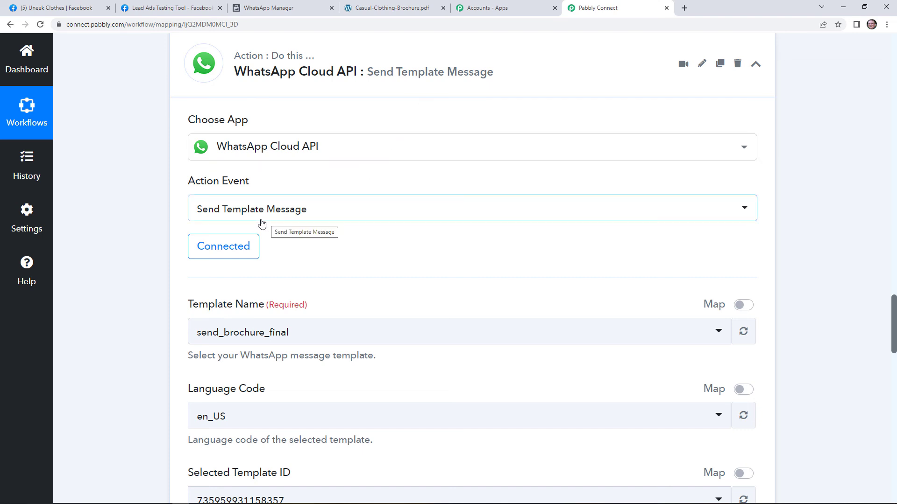
{"action": "scroll", "coordinate": [333, 270], "scroll_direction": "down", "scroll_amount": 2}
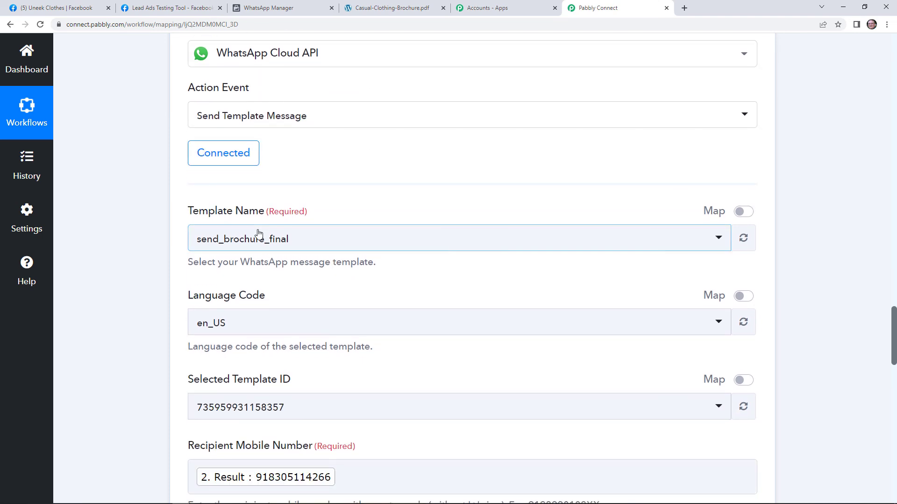
{"action": "scroll", "coordinate": [260, 233], "scroll_direction": "down", "scroll_amount": 1}
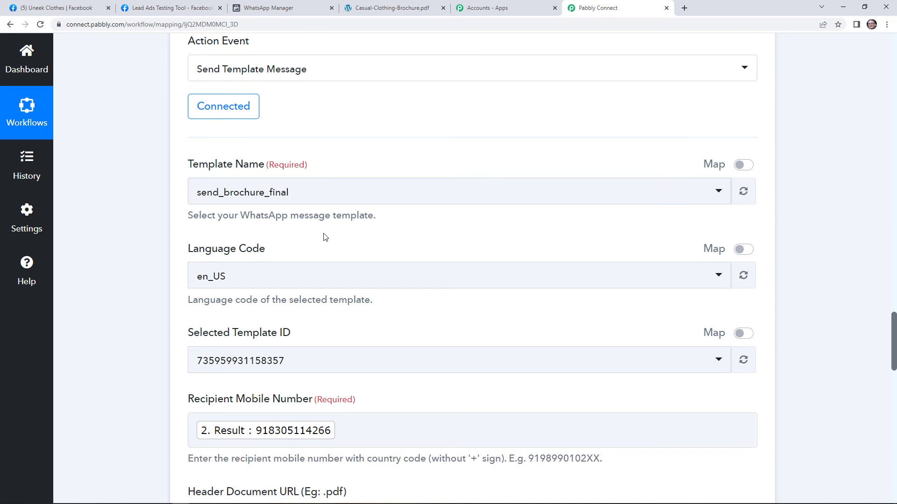
{"action": "scroll", "coordinate": [345, 217], "scroll_direction": "down", "scroll_amount": 8}
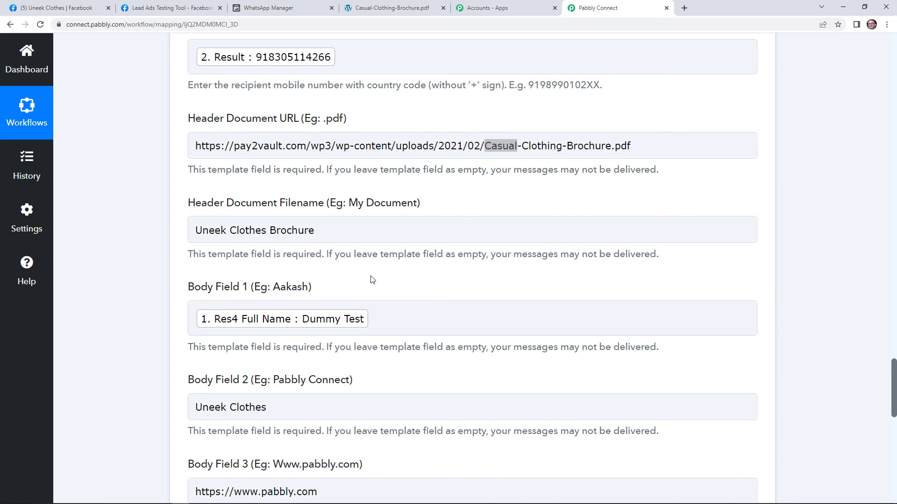
{"action": "scroll", "coordinate": [373, 281], "scroll_direction": "up", "scroll_amount": 4}
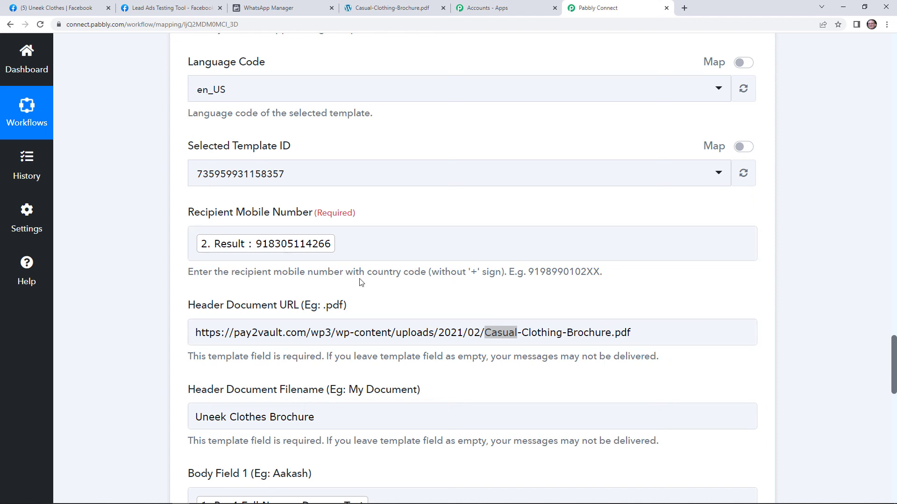
{"action": "scroll", "coordinate": [360, 282], "scroll_direction": "up", "scroll_amount": 15}
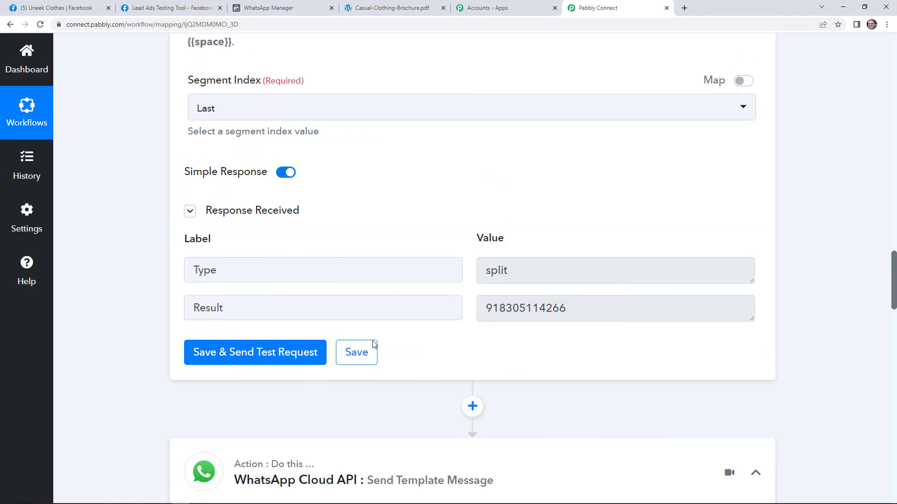
{"action": "scroll", "coordinate": [373, 345], "scroll_direction": "up", "scroll_amount": 7}
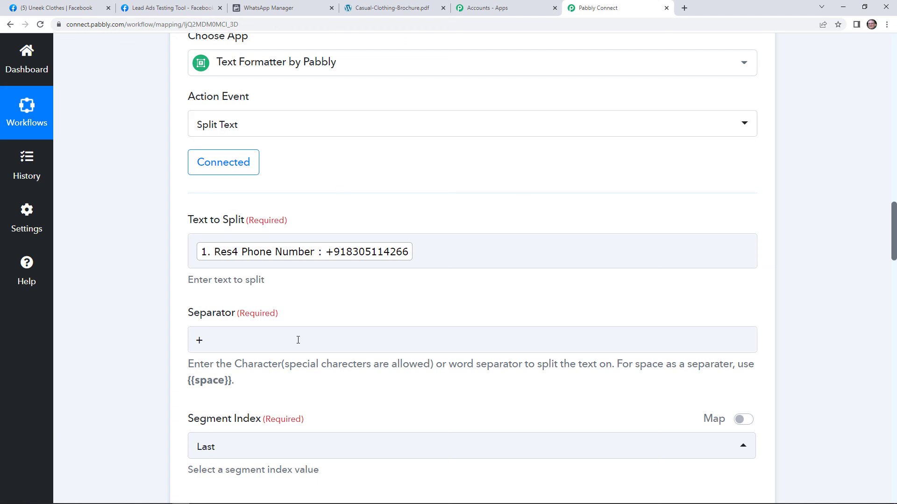
{"action": "scroll", "coordinate": [323, 257], "scroll_direction": "down", "scroll_amount": 2}
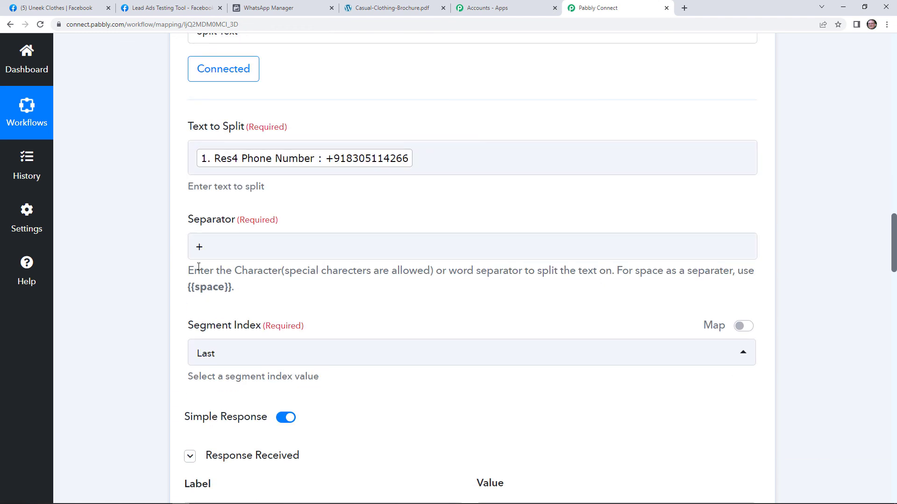
{"action": "scroll", "coordinate": [402, 316], "scroll_direction": "down", "scroll_amount": 10}
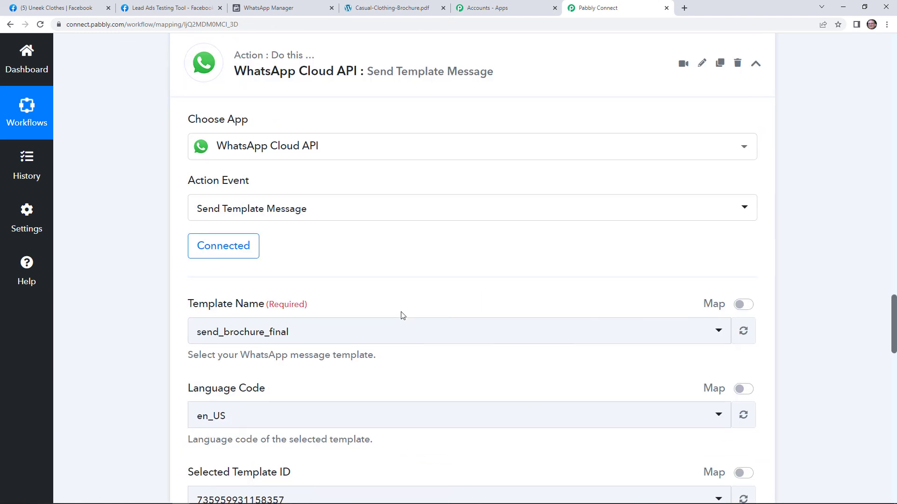
{"action": "scroll", "coordinate": [403, 316], "scroll_direction": "down", "scroll_amount": 3}
{"action": "scroll", "coordinate": [422, 335], "scroll_direction": "down", "scroll_amount": 3}
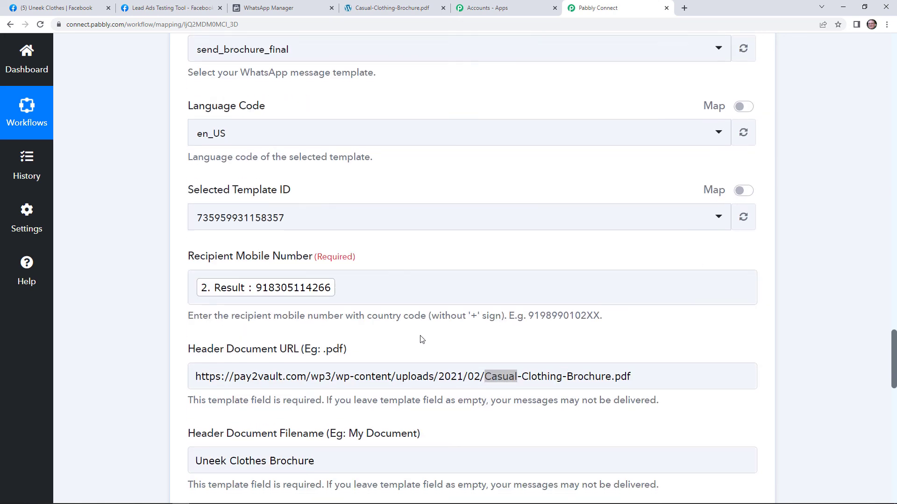
{"action": "scroll", "coordinate": [421, 337], "scroll_direction": "down", "scroll_amount": 3}
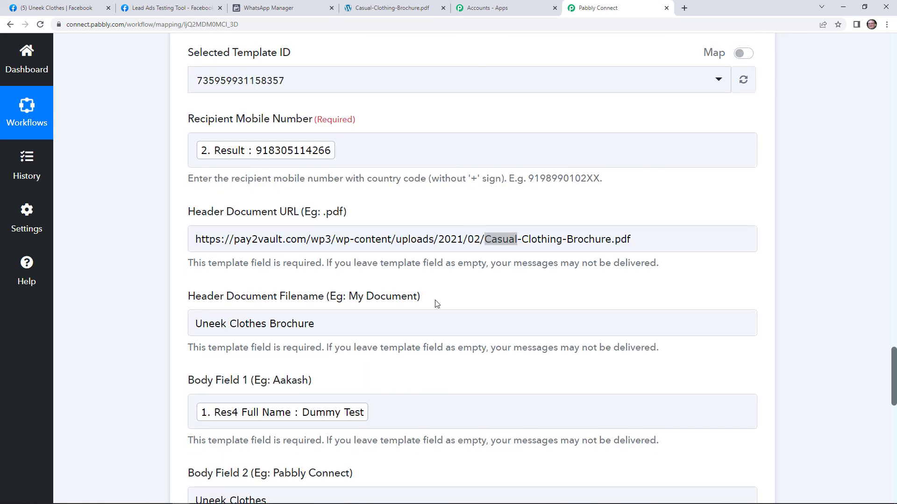
{"action": "left_click", "coordinate": [489, 327]}
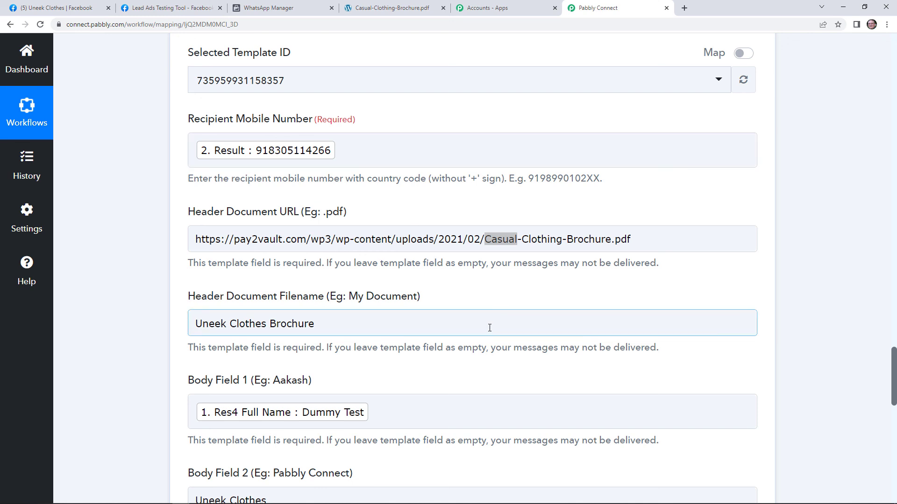
{"action": "left_click", "coordinate": [503, 347]}
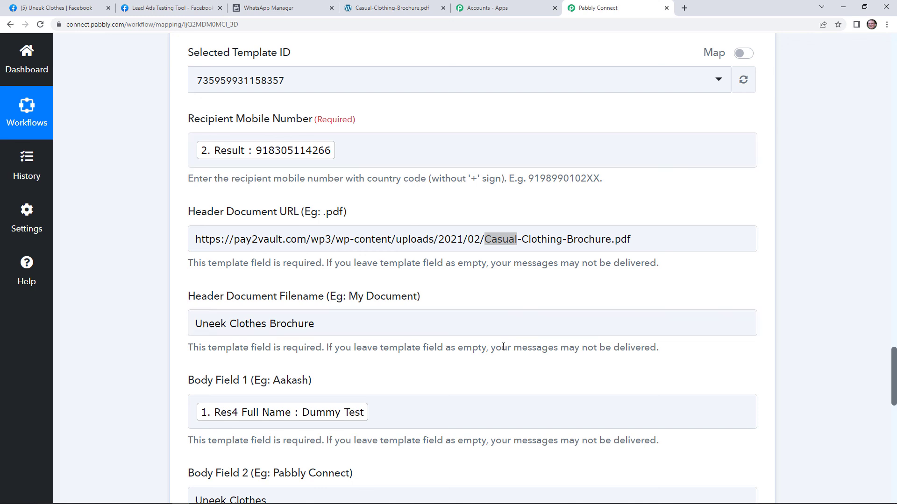